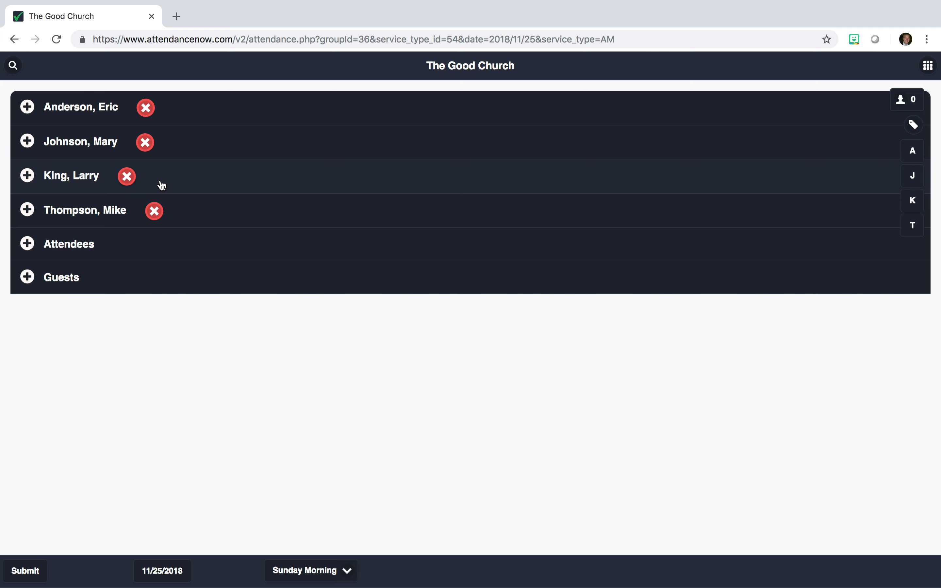
Step: Mark the first two households fully present and check in three members of the third household
click(146, 110)
click(150, 147)
click(159, 183)
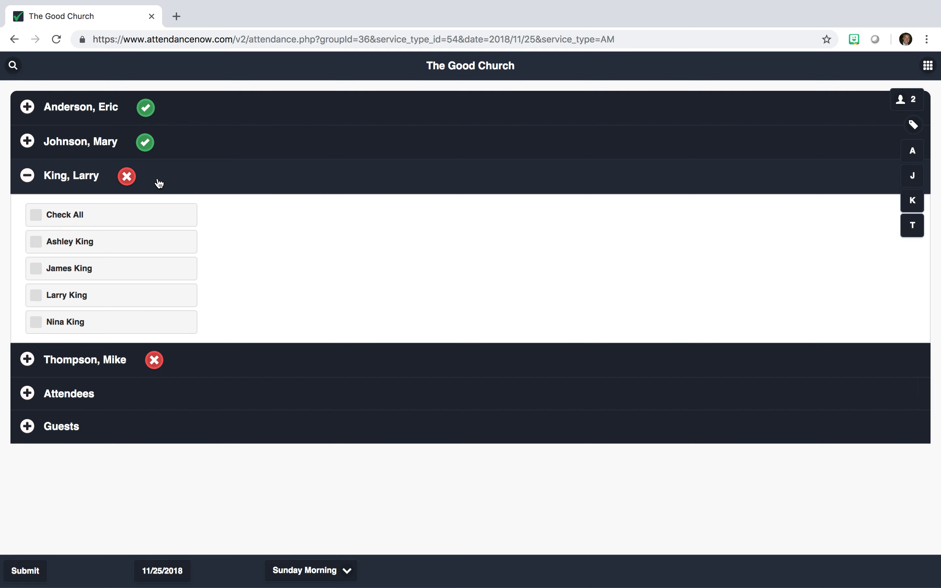
click(106, 249)
click(92, 275)
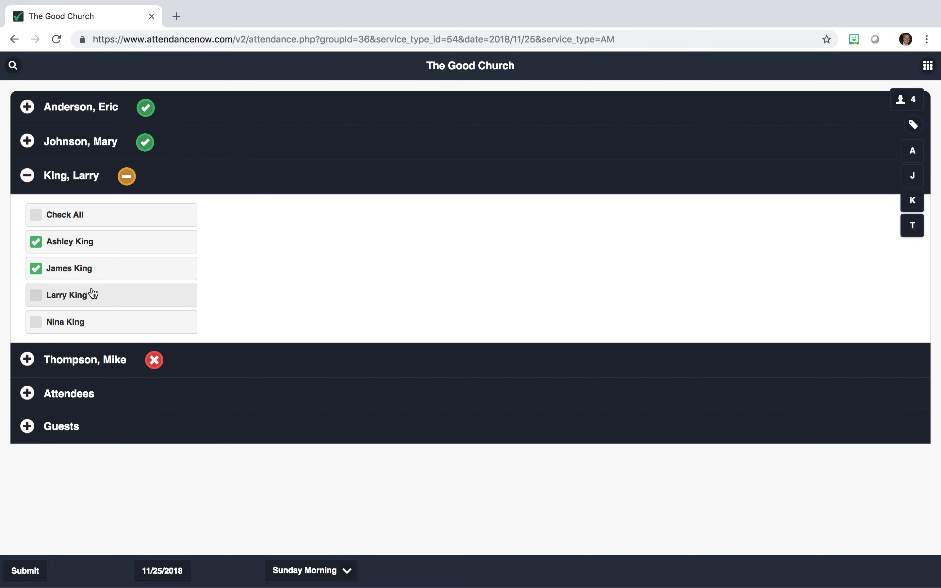
click(92, 296)
click(215, 179)
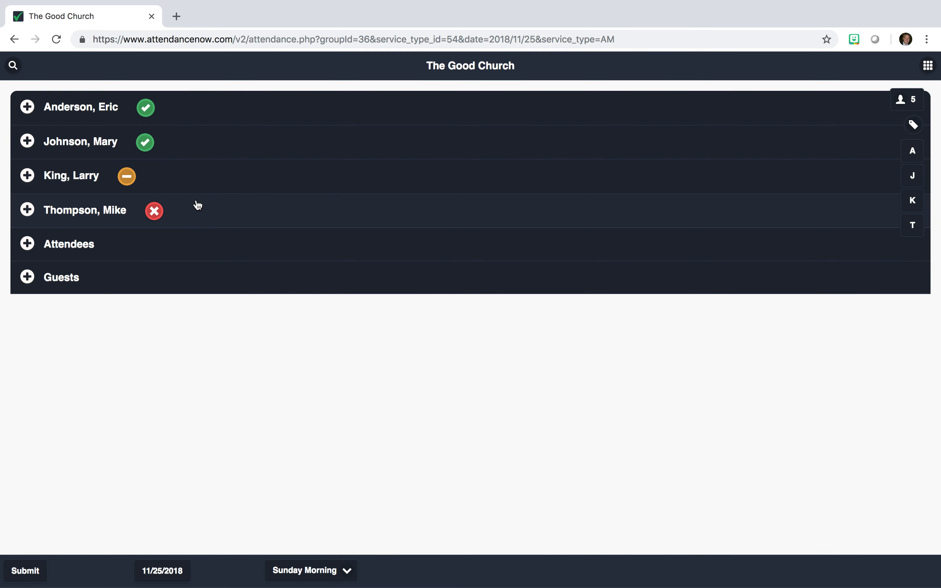
Step: Check in one member of the fourth household, then expand the Attendees list
click(196, 216)
click(125, 276)
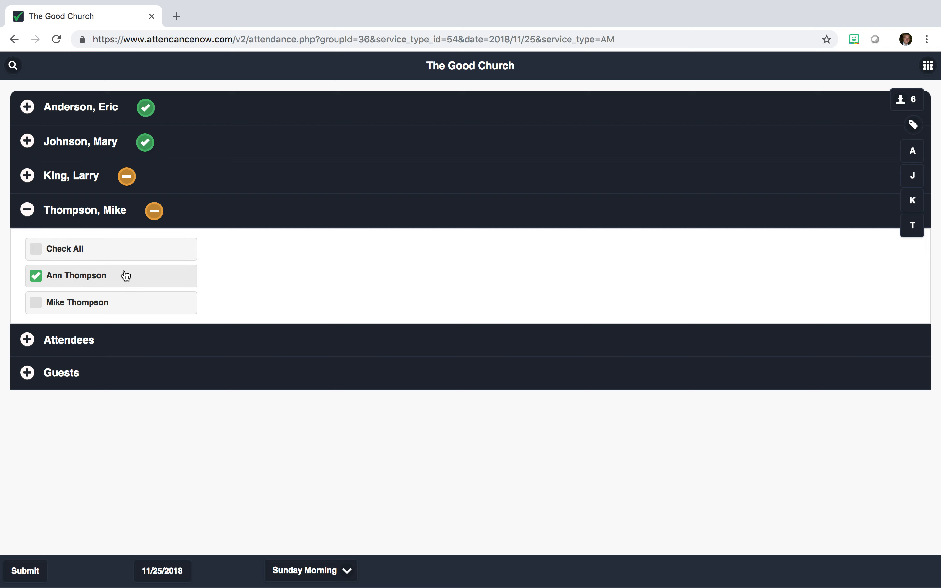
click(160, 218)
click(157, 216)
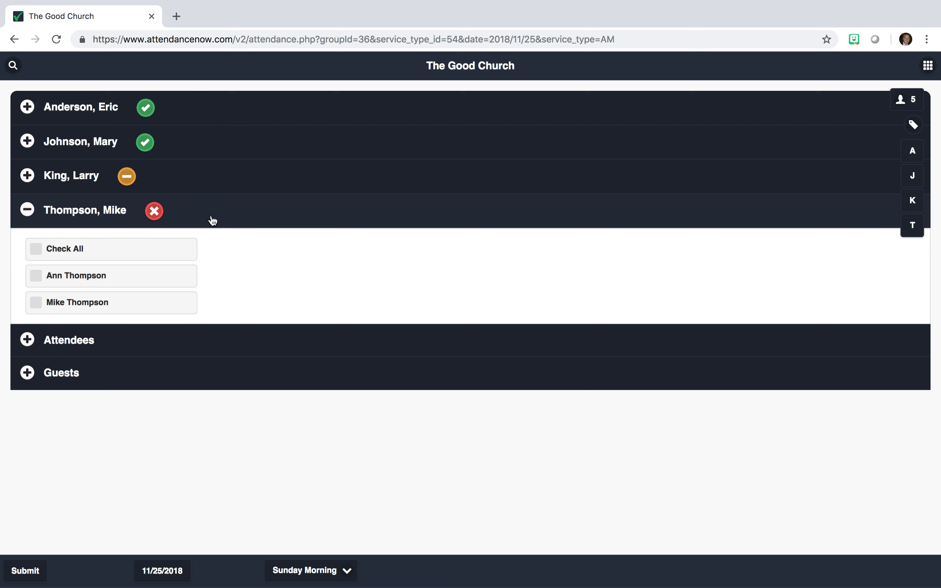
click(212, 220)
click(177, 248)
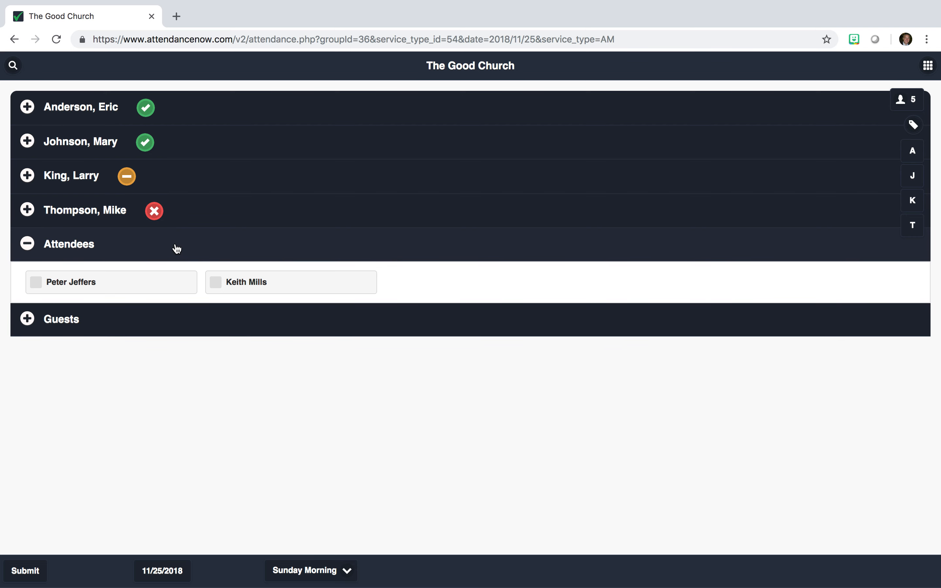
Step: Check in the first regular attendee and two listed guests, using a guest search for 'A'
click(143, 284)
click(148, 321)
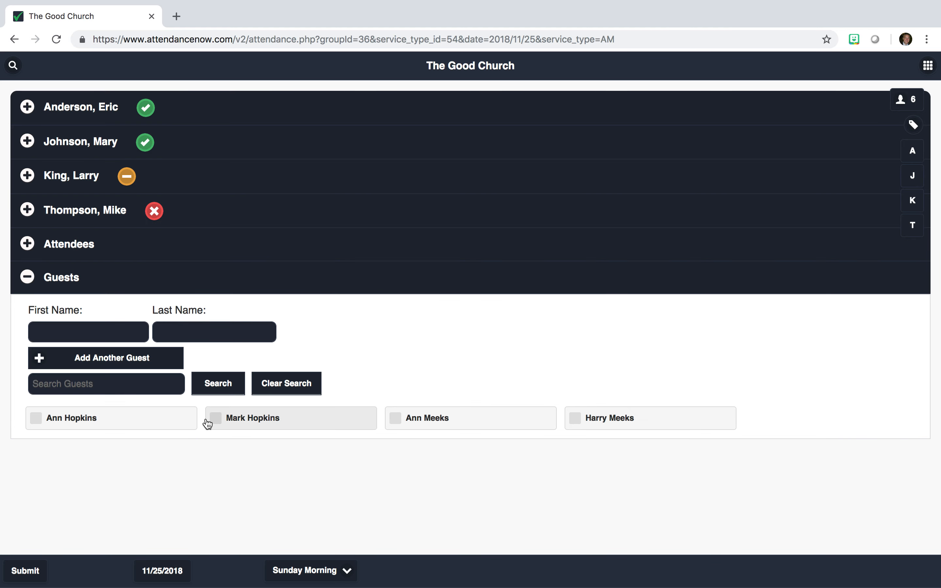
click(232, 424)
click(116, 389)
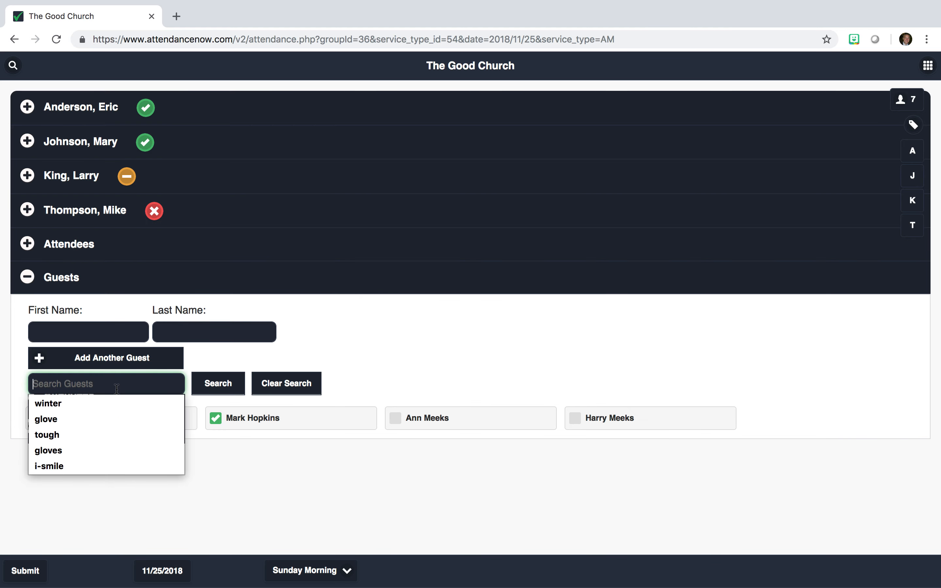
text(Ann)
click(219, 386)
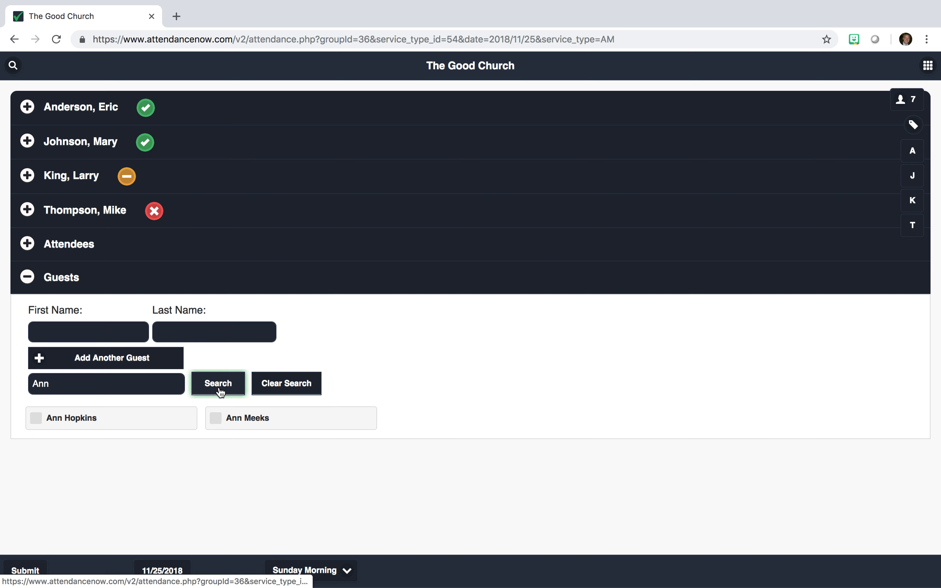
click(231, 424)
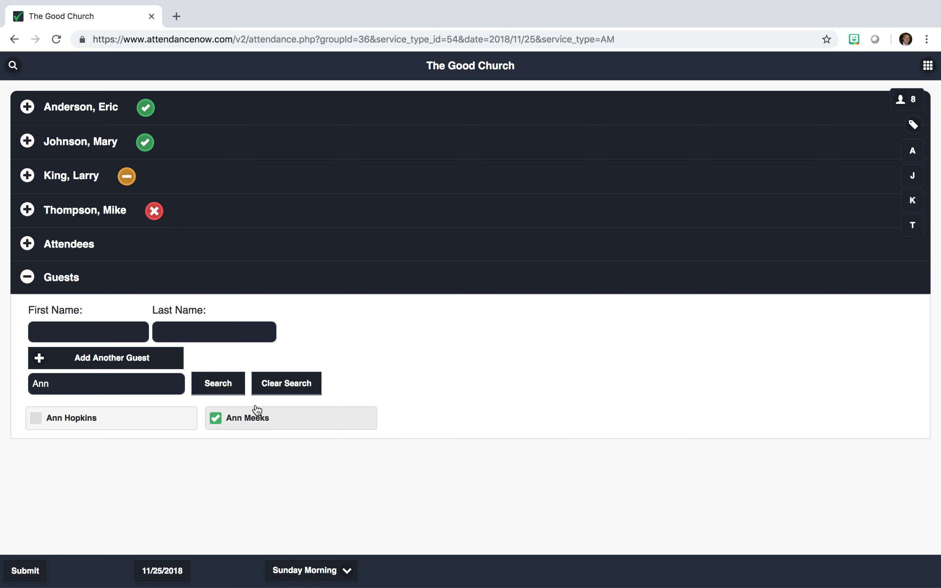
click(277, 391)
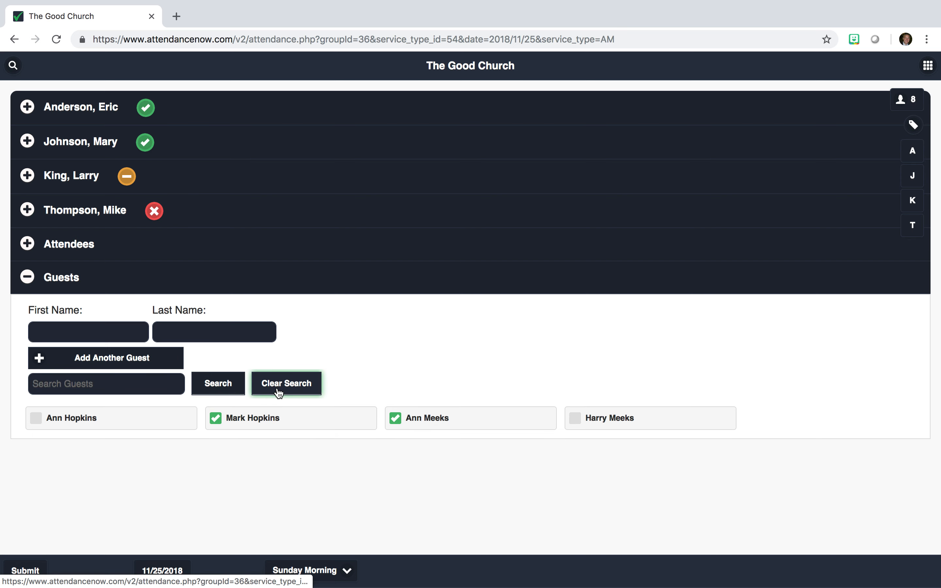
Step: Add two new named guests who share the same surname
click(116, 334)
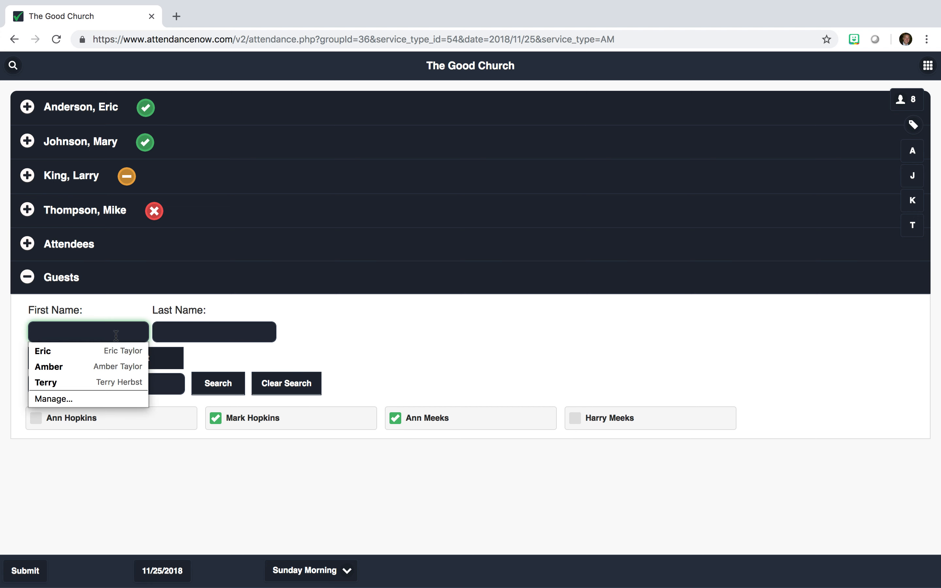
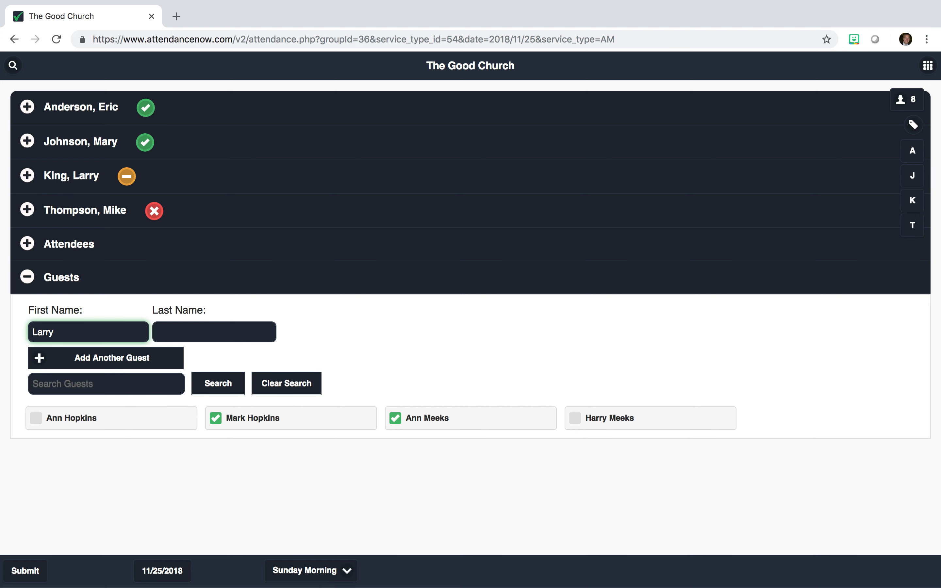
key(Tab)
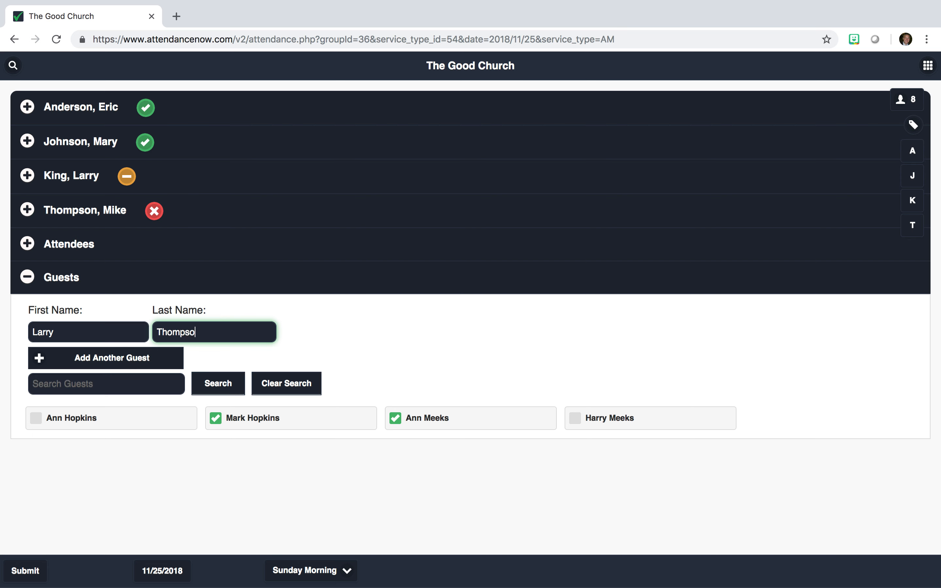
click(104, 358)
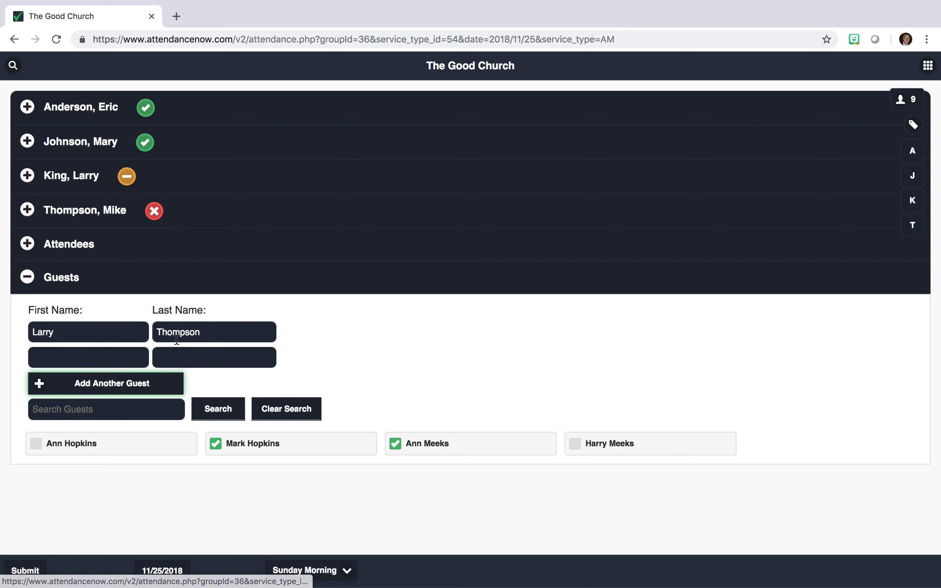
double_click(180, 333)
key(super+c)
click(181, 358)
key(super+v)
click(133, 355)
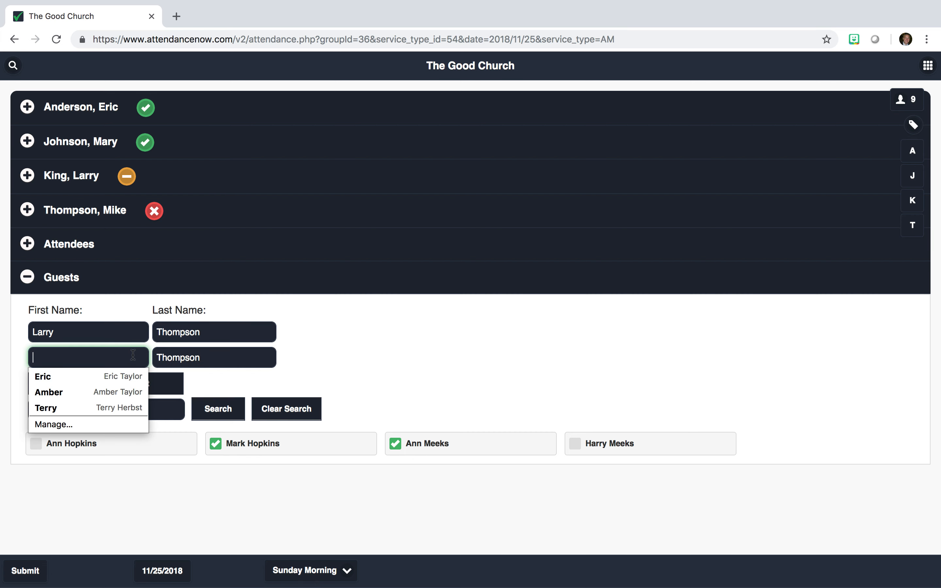
text(Kim)
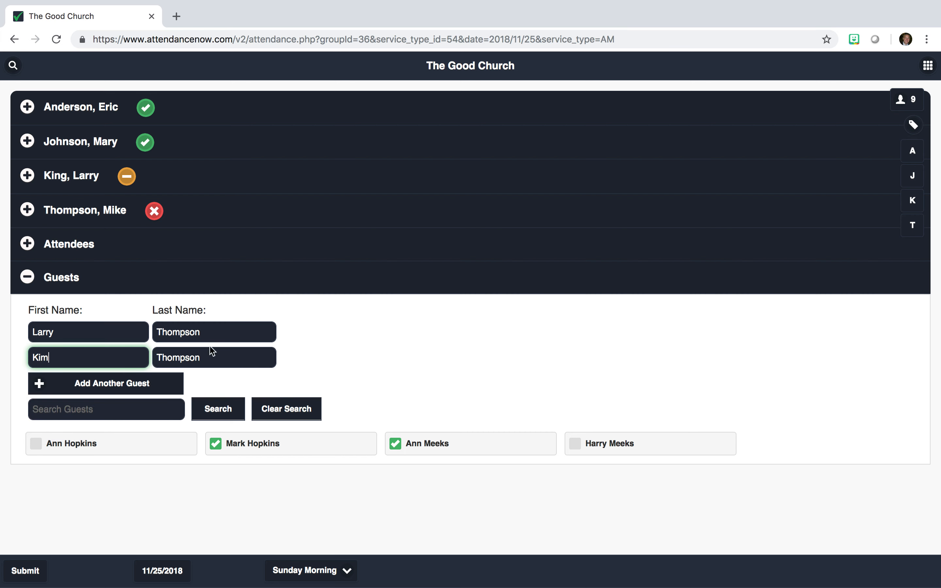
click(317, 341)
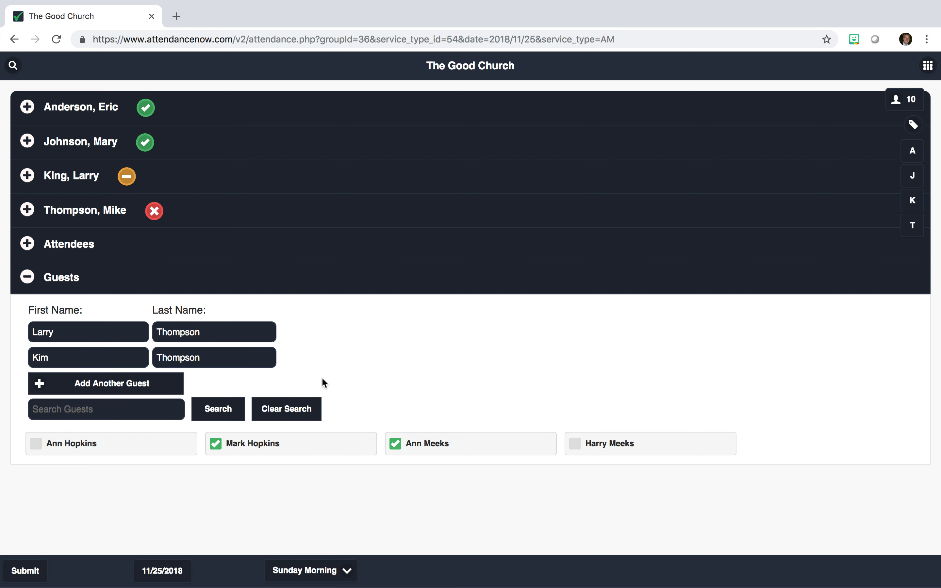
Step: Add 4 additional uncounted people for a headcount of 14 and set the service description to Easter
click(902, 102)
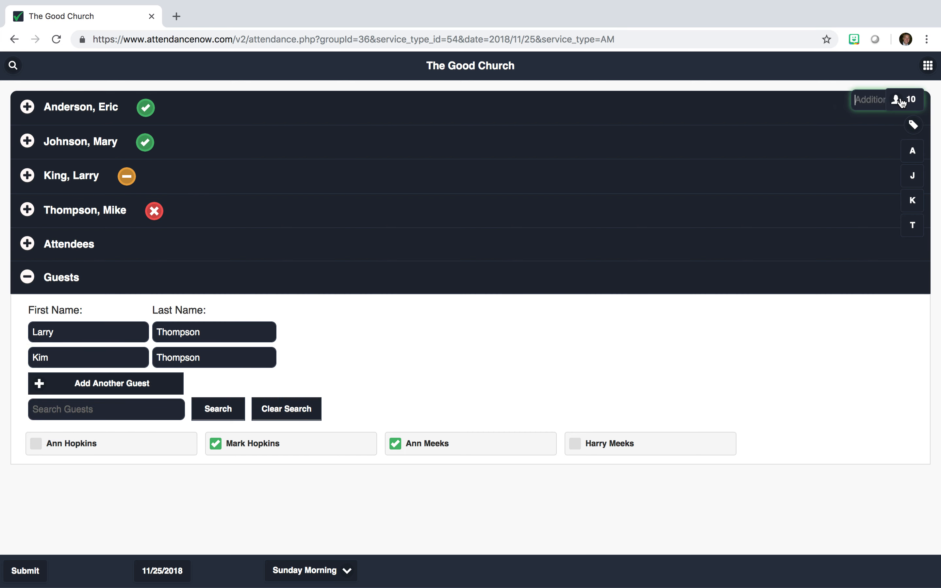
text(4)
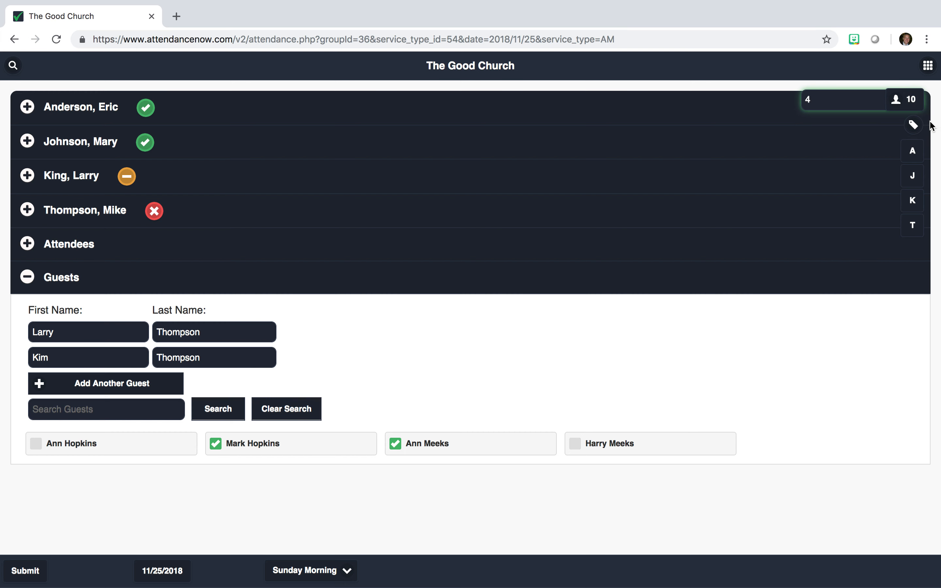
click(913, 125)
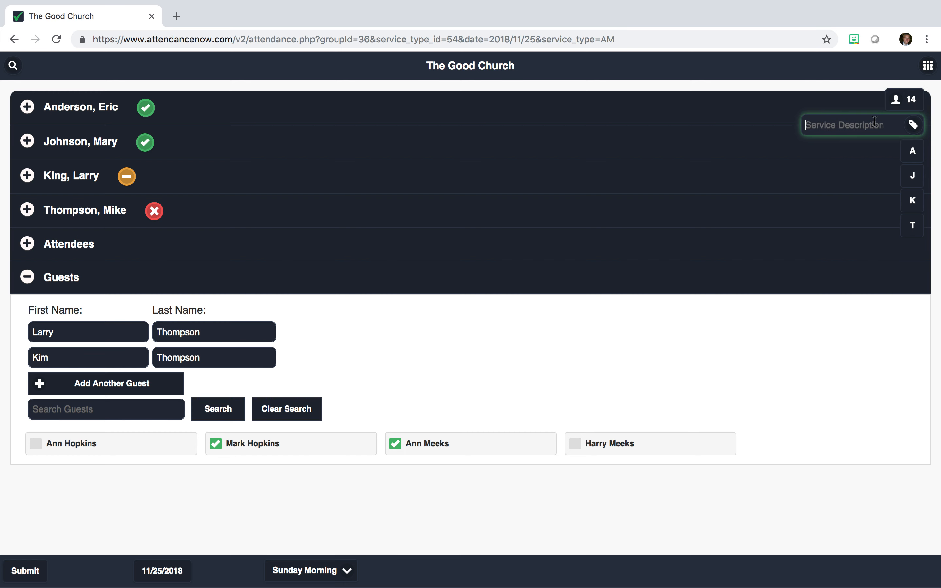
text(Easter)
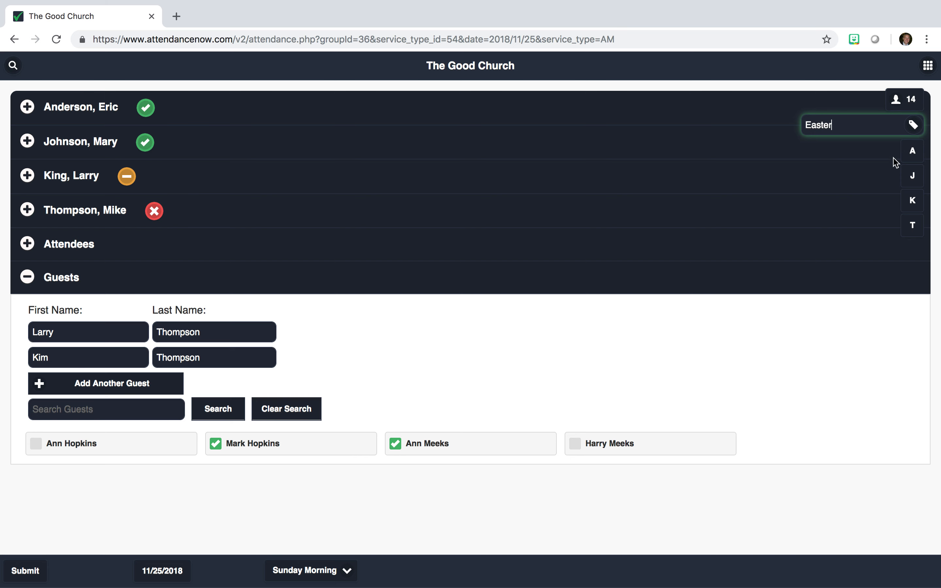
click(871, 308)
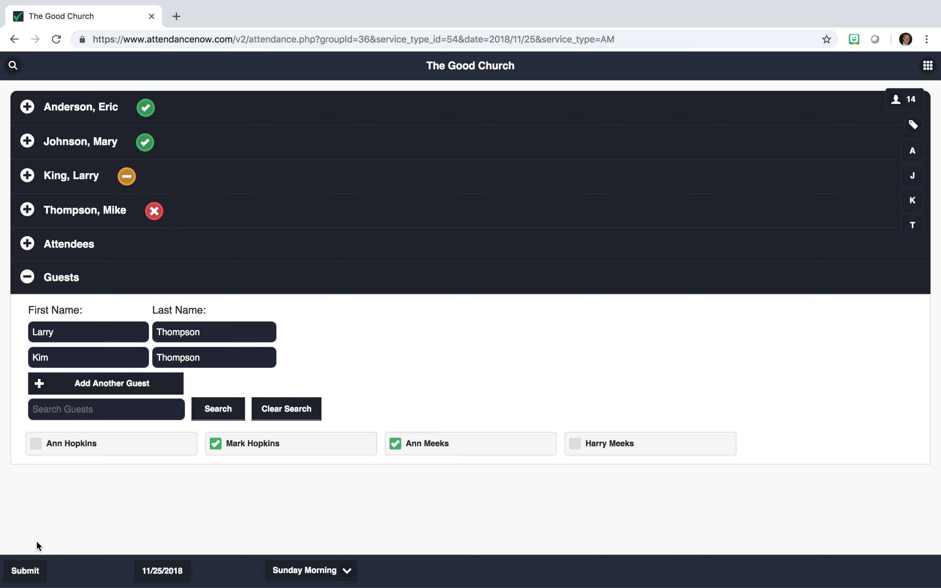
Step: Submit the 11/25/2018 Sunday Morning attendance and wait for the save confirmation
click(34, 572)
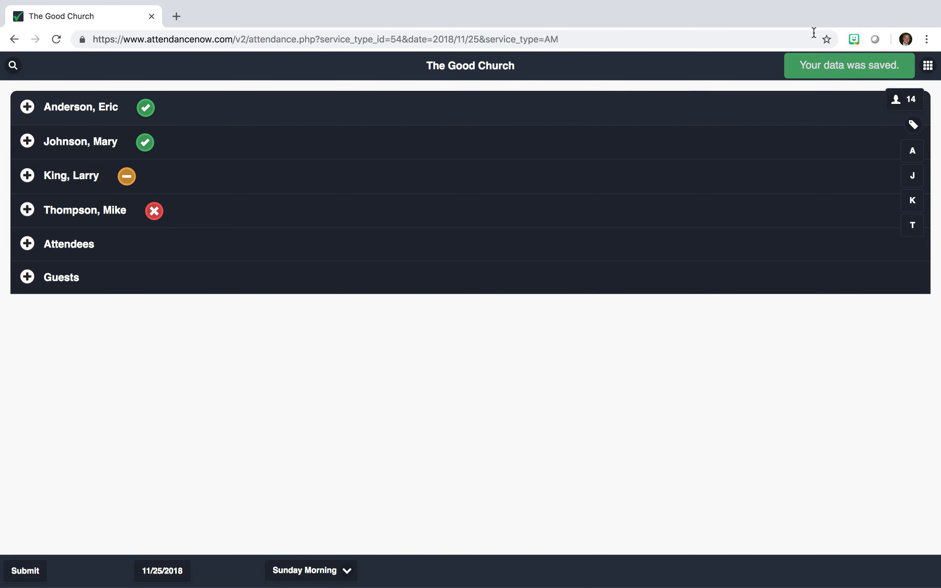
mouse_move(830, 64)
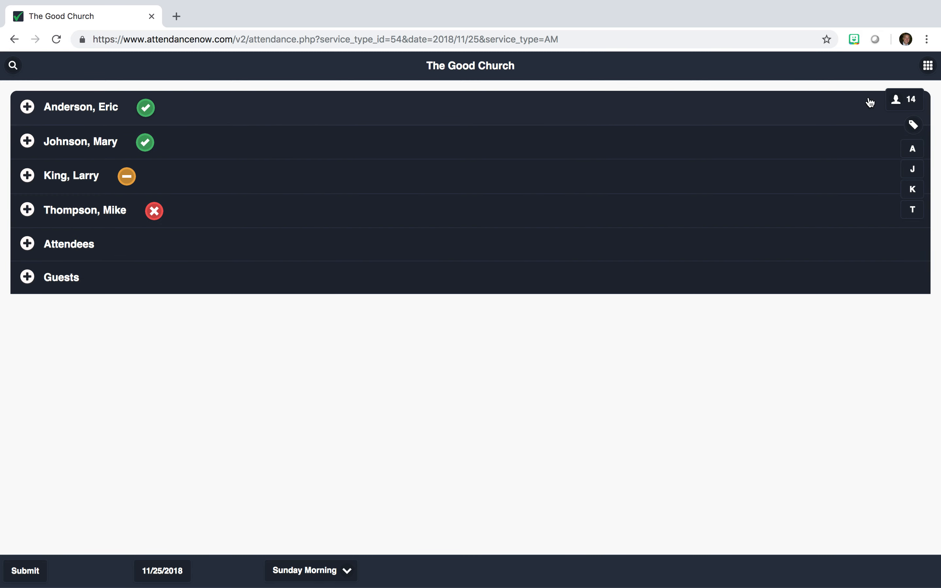
Step: Check the saved extra headcount of 4 and the Easter description, then close the tag entry
click(910, 109)
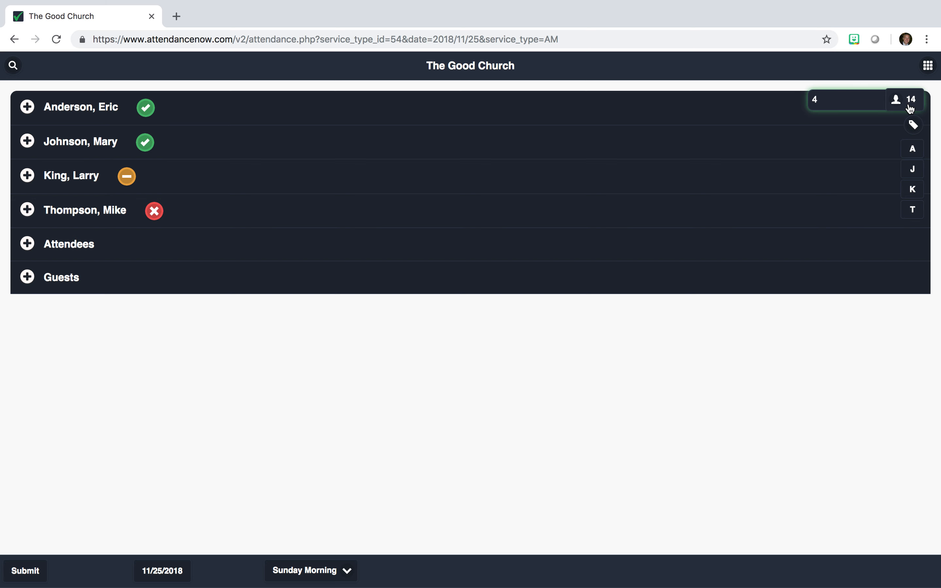
click(914, 126)
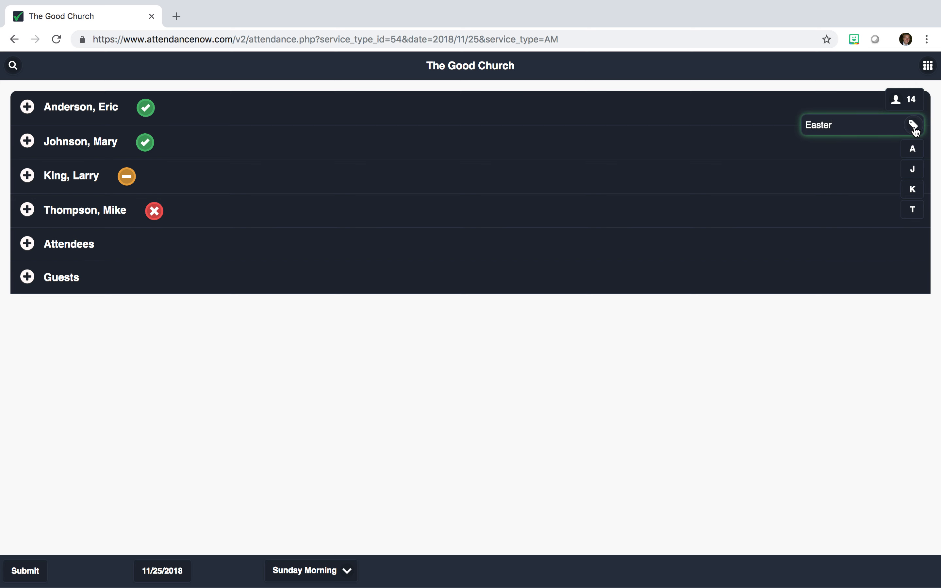
click(913, 127)
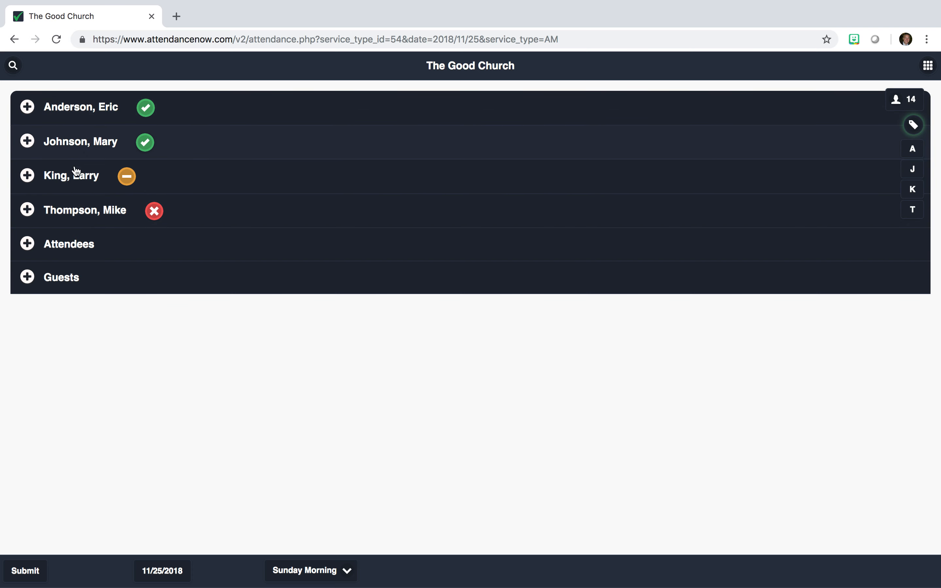
click(116, 113)
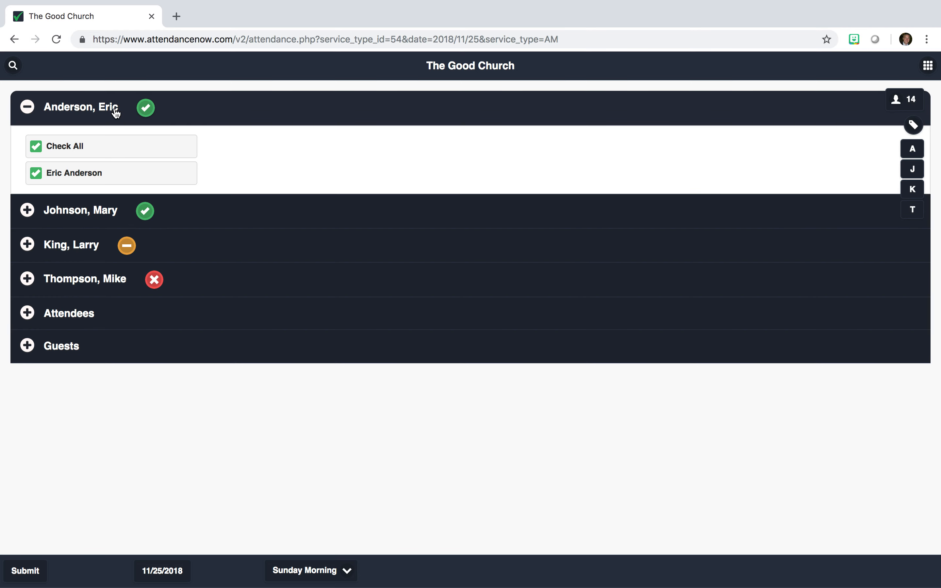
click(96, 208)
click(88, 252)
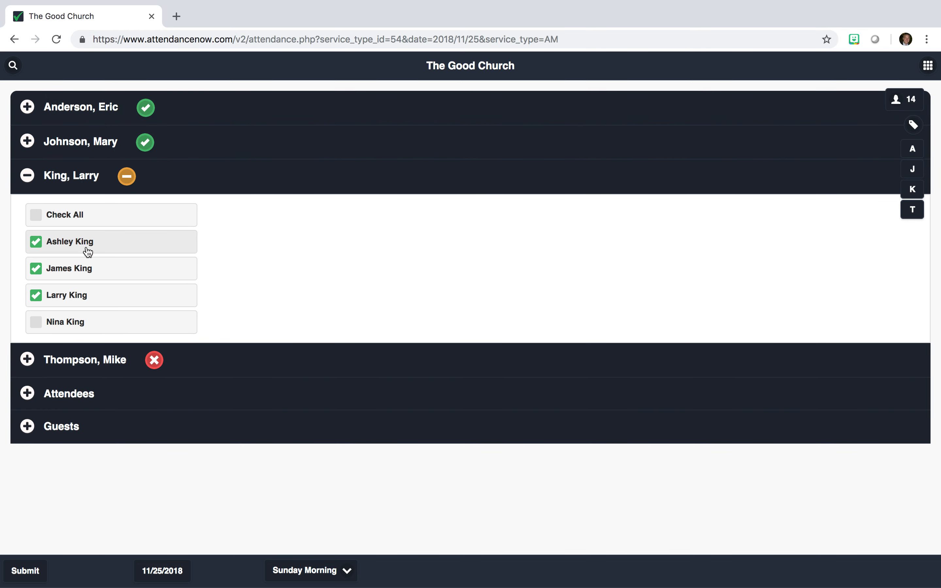
click(94, 365)
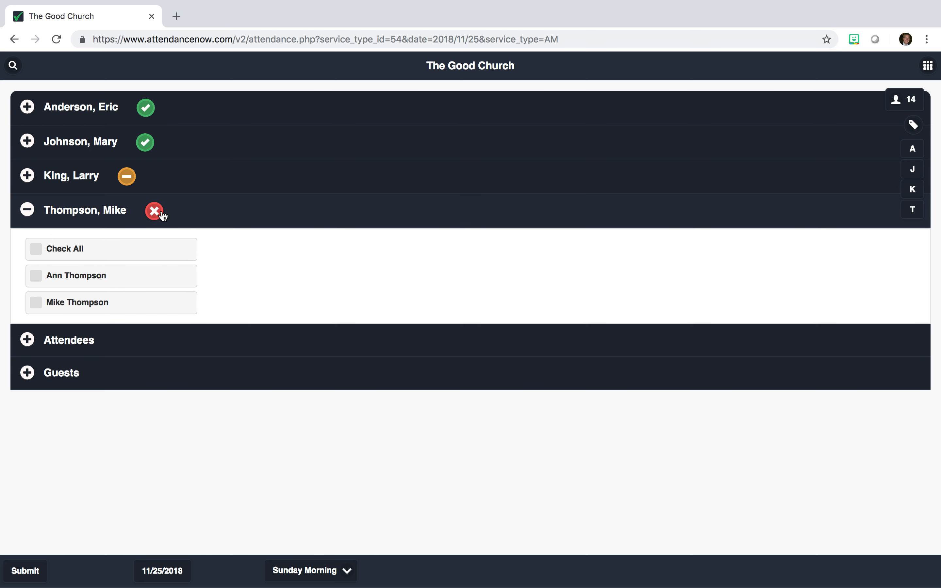
click(116, 217)
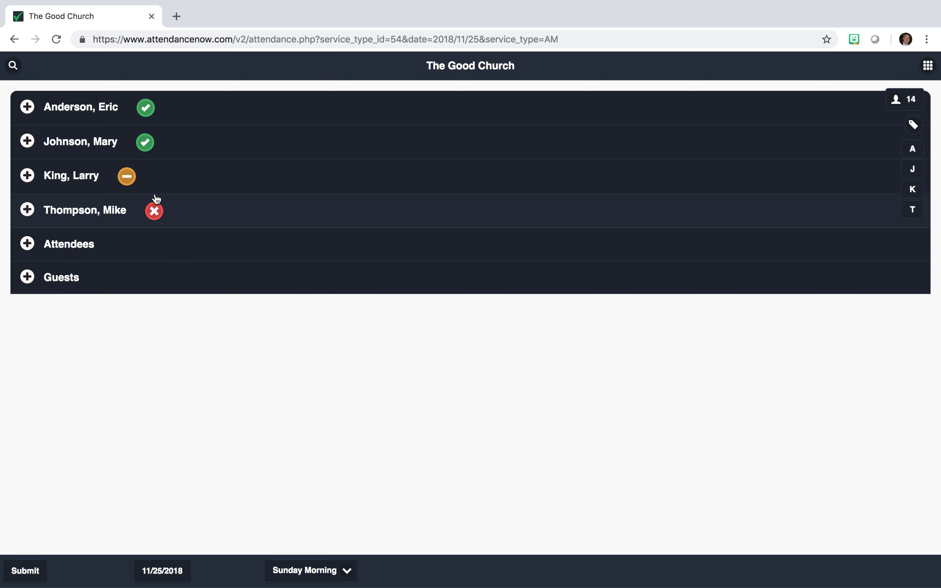
click(173, 188)
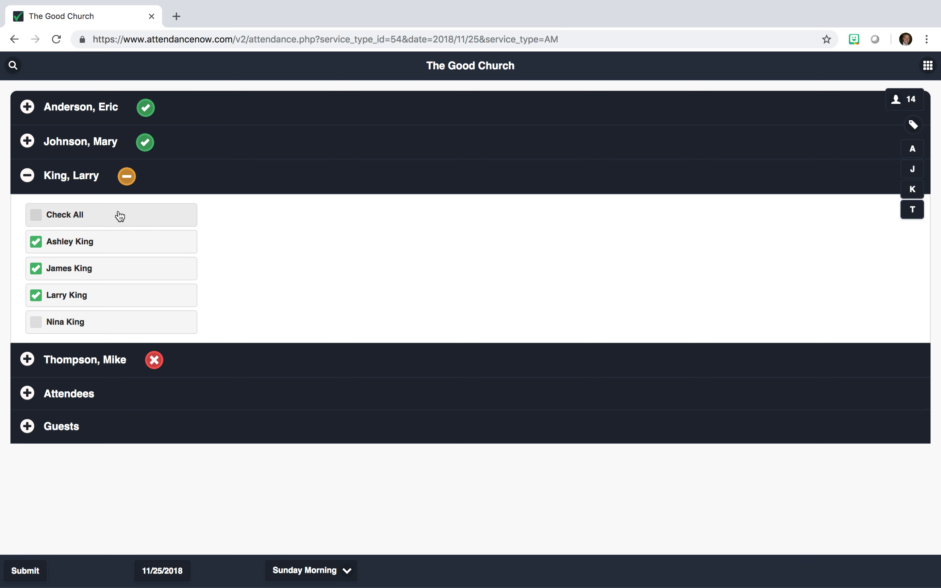
click(70, 319)
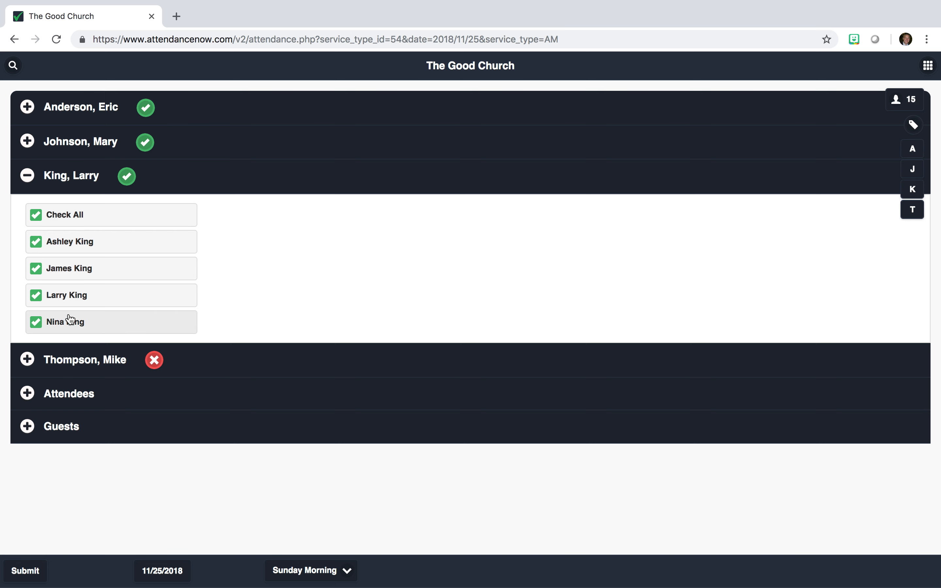
click(70, 319)
click(66, 296)
click(70, 273)
click(67, 246)
click(68, 245)
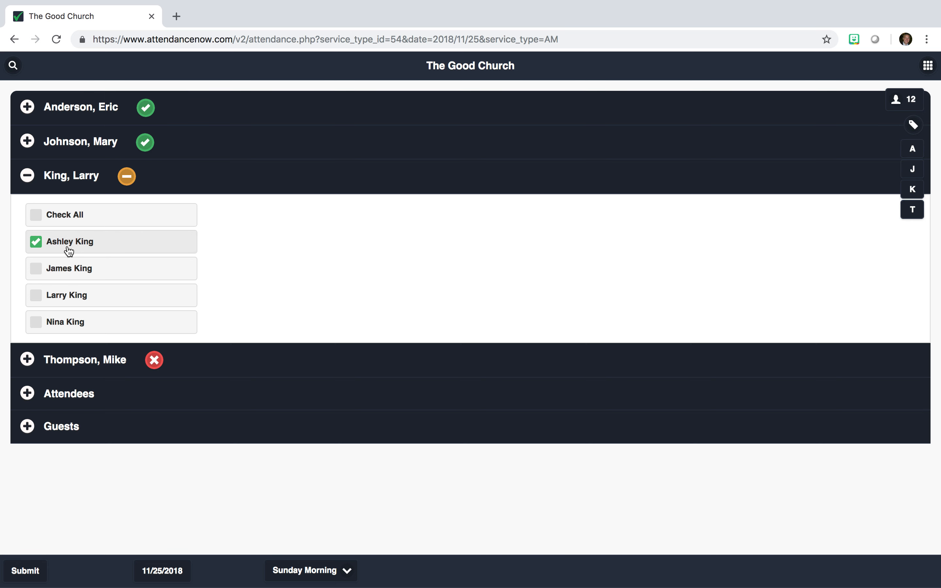
click(61, 271)
click(61, 296)
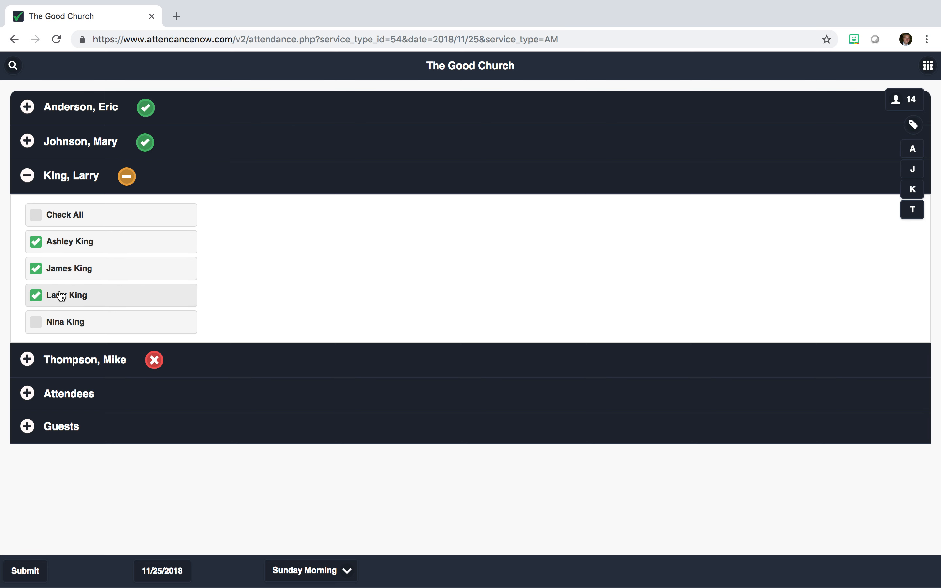
click(76, 324)
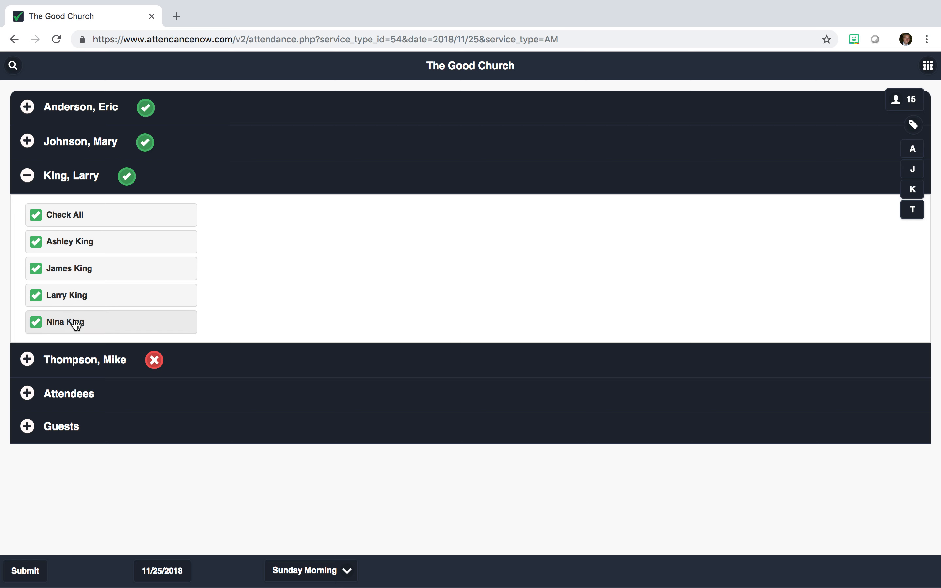
click(76, 324)
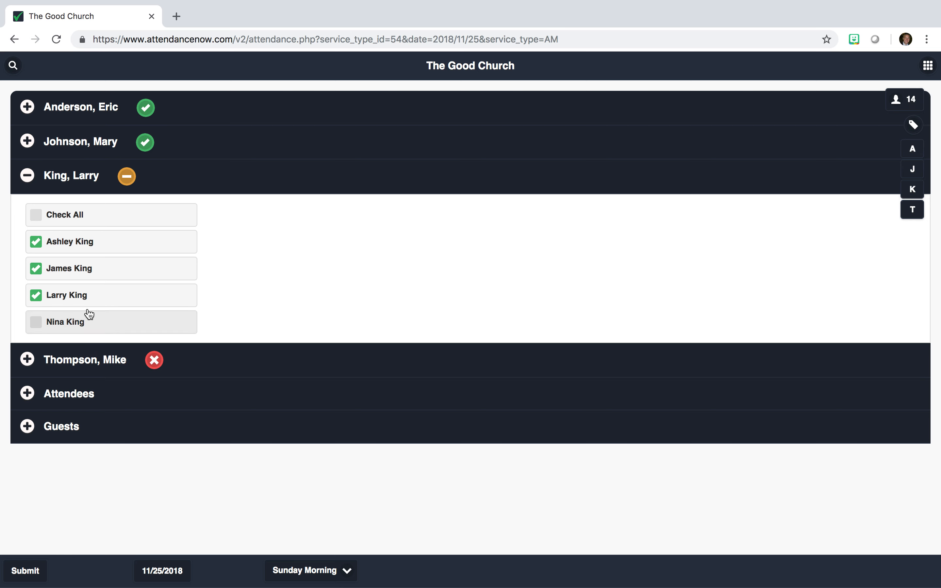
click(173, 182)
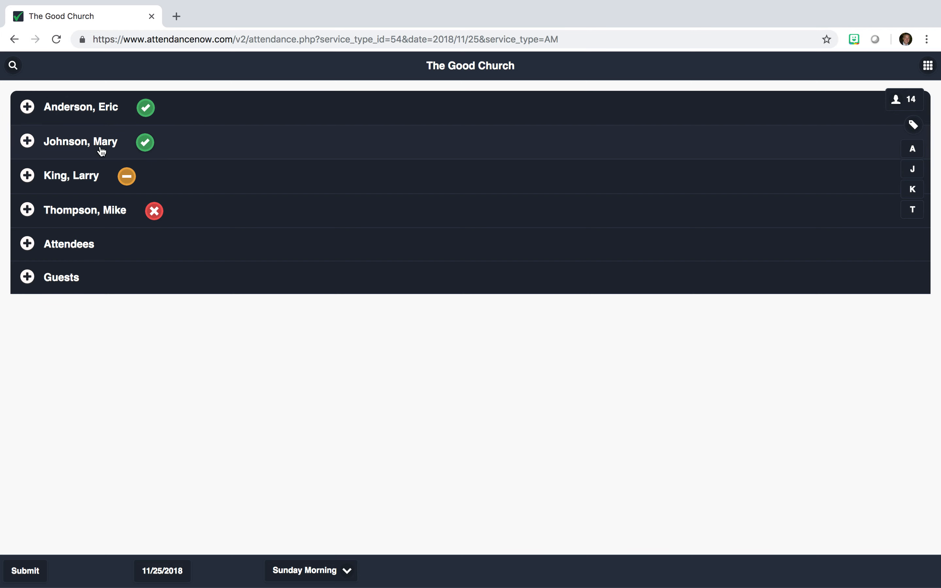
Step: Mark the first two households fully present and leave the third household absent
click(174, 121)
click(143, 114)
click(147, 211)
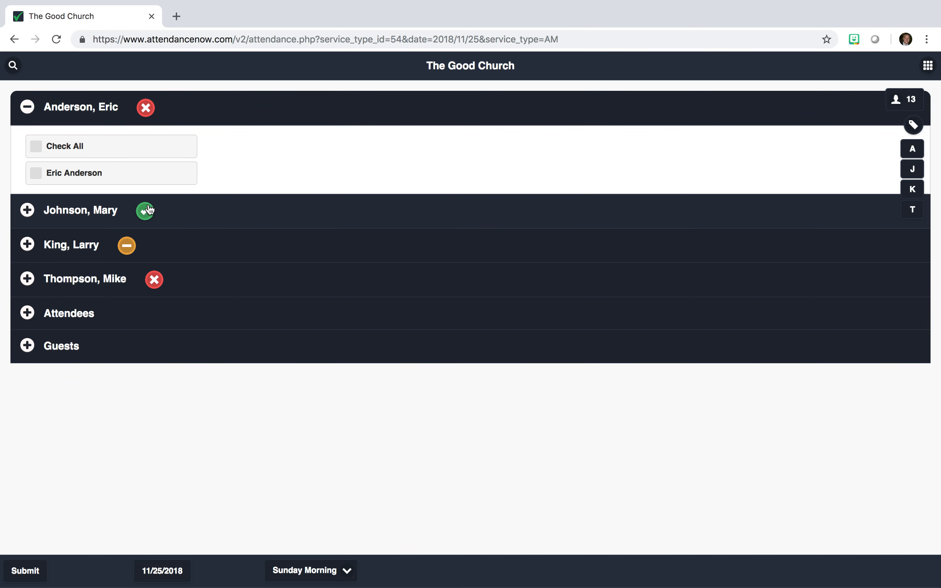
click(127, 245)
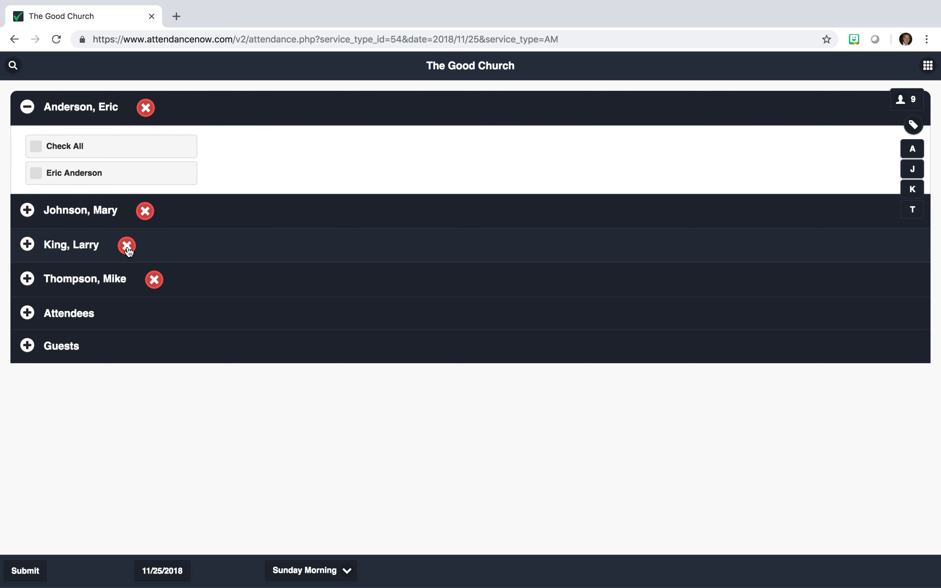
click(206, 120)
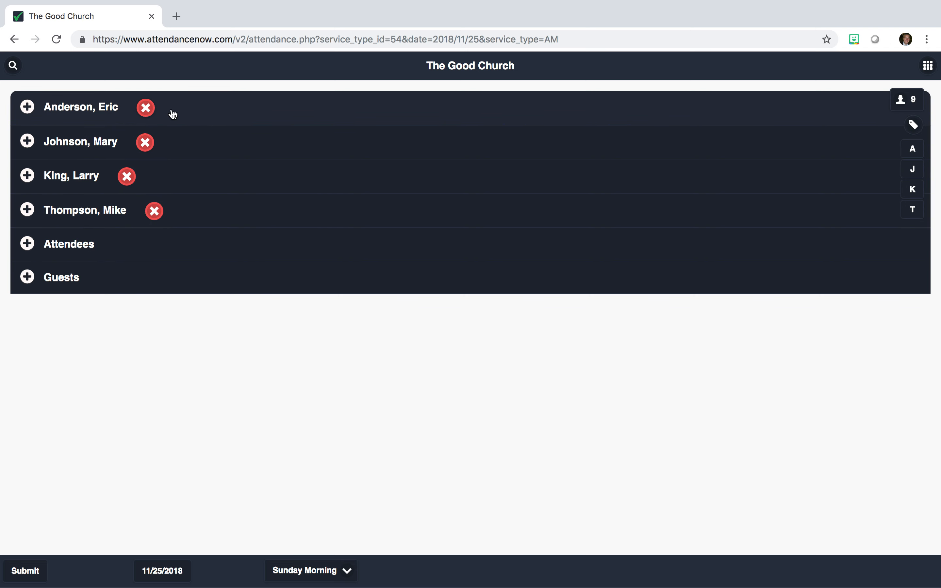
click(147, 114)
click(149, 148)
click(127, 184)
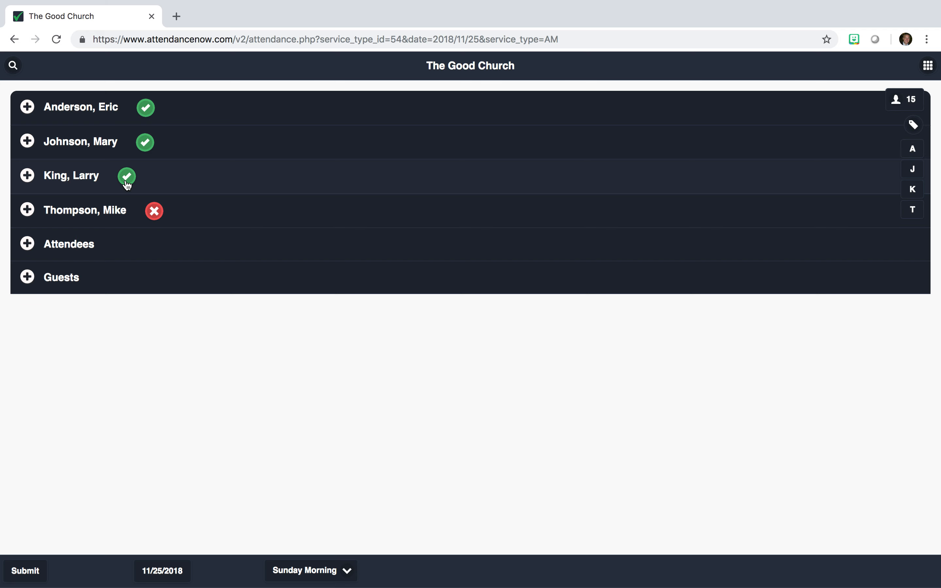
click(128, 185)
Step: Check in only two members of the third household, dropping the headcount to 13
click(164, 182)
click(112, 249)
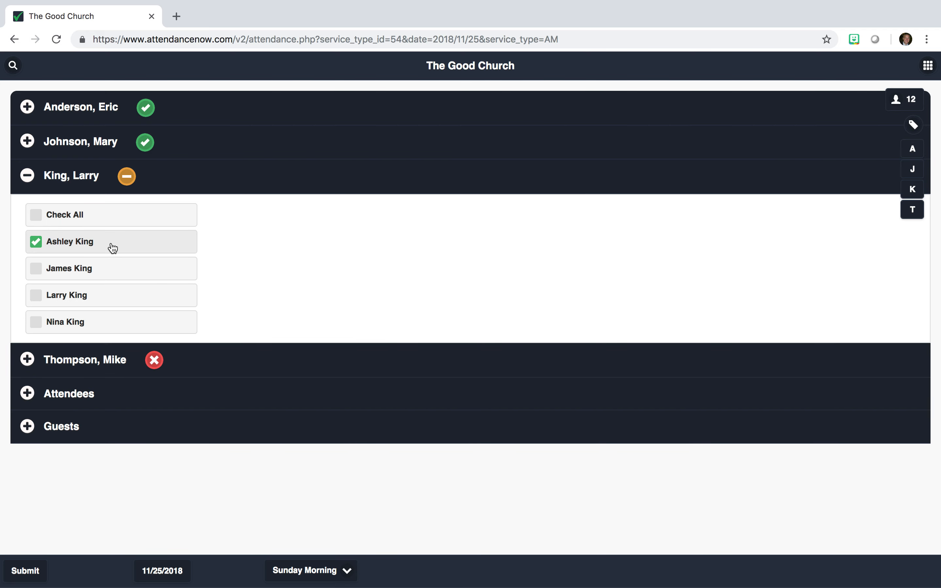
click(98, 270)
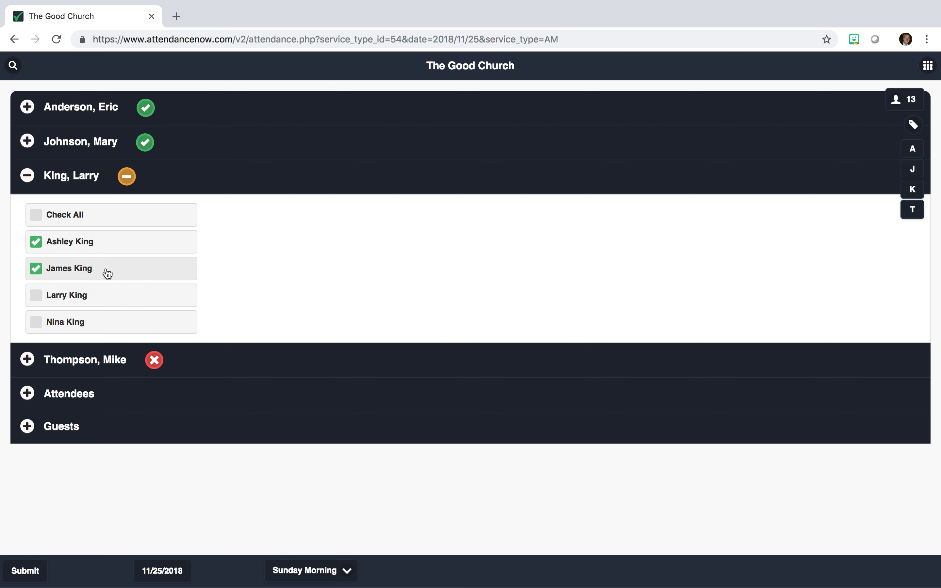
click(193, 183)
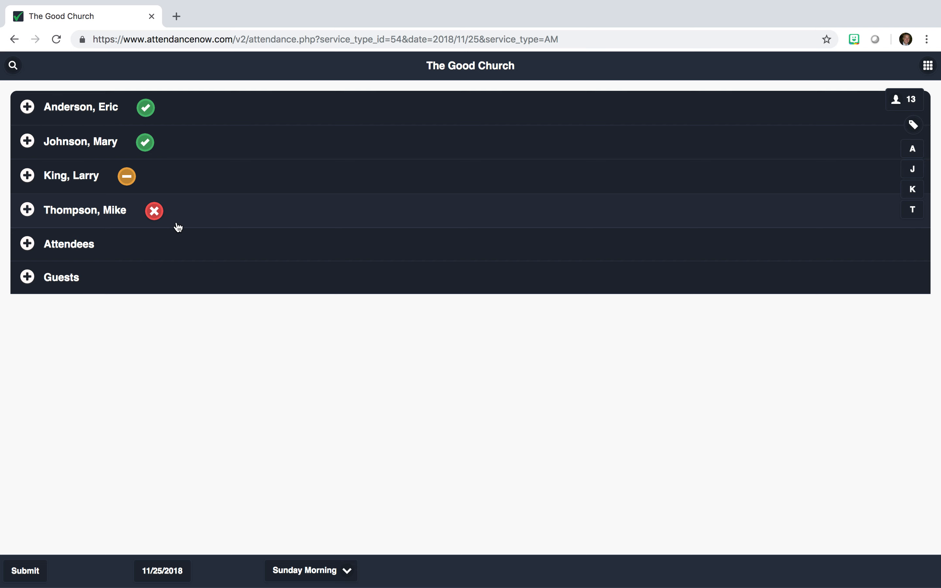
Step: Expand the Attendees section to show which regular attendees are checked in
click(151, 246)
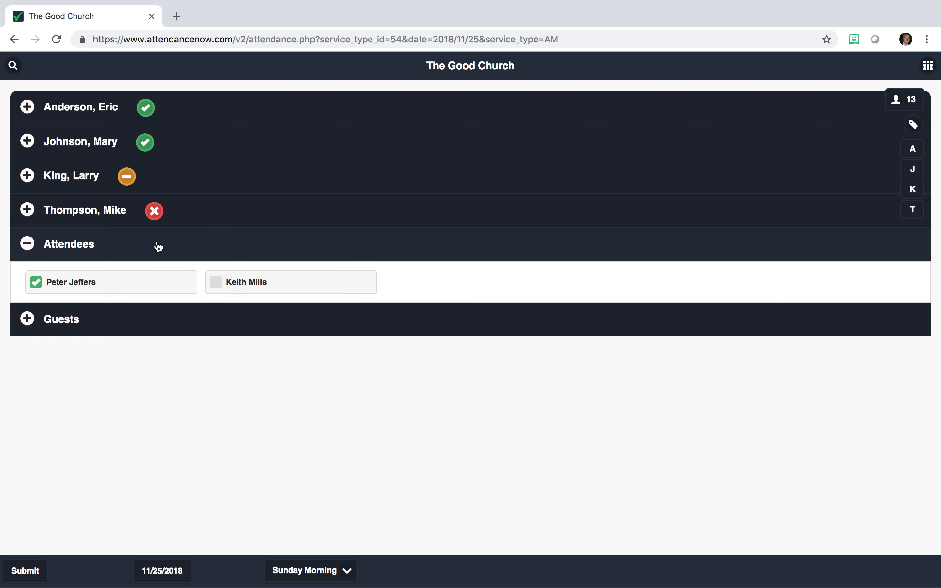
Step: Add a blank guest row, run and clear a guest name search, then collapse Guests
click(123, 321)
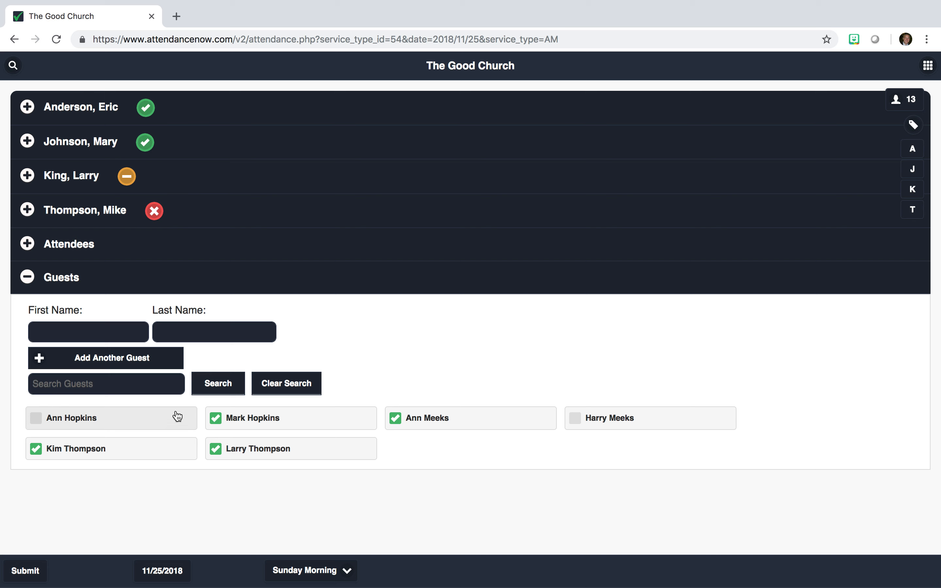
click(127, 366)
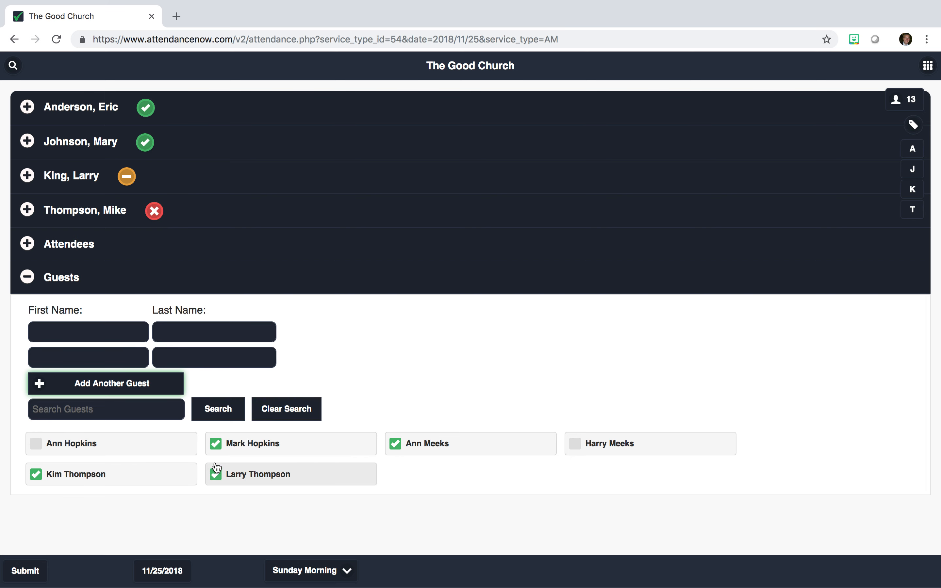
click(165, 412)
text(Ann)
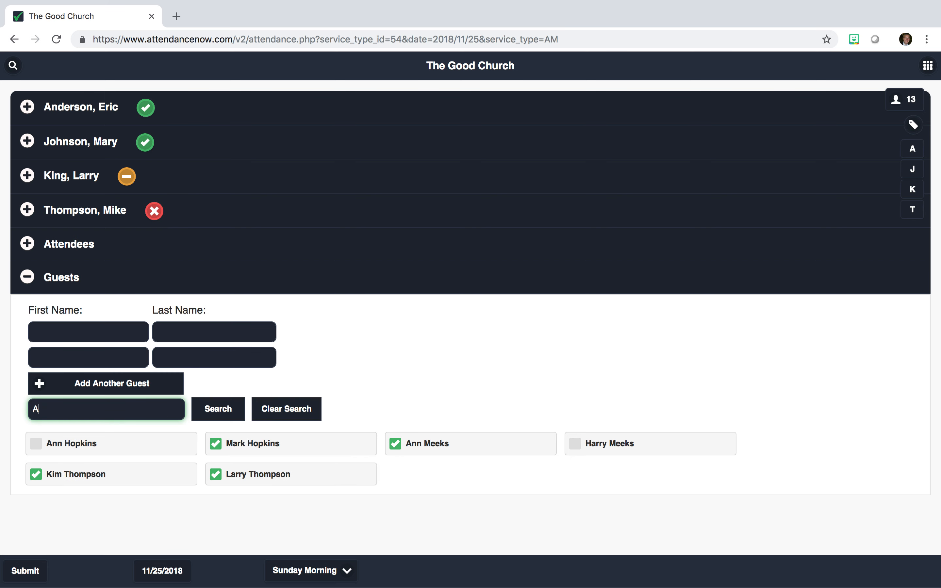
click(237, 414)
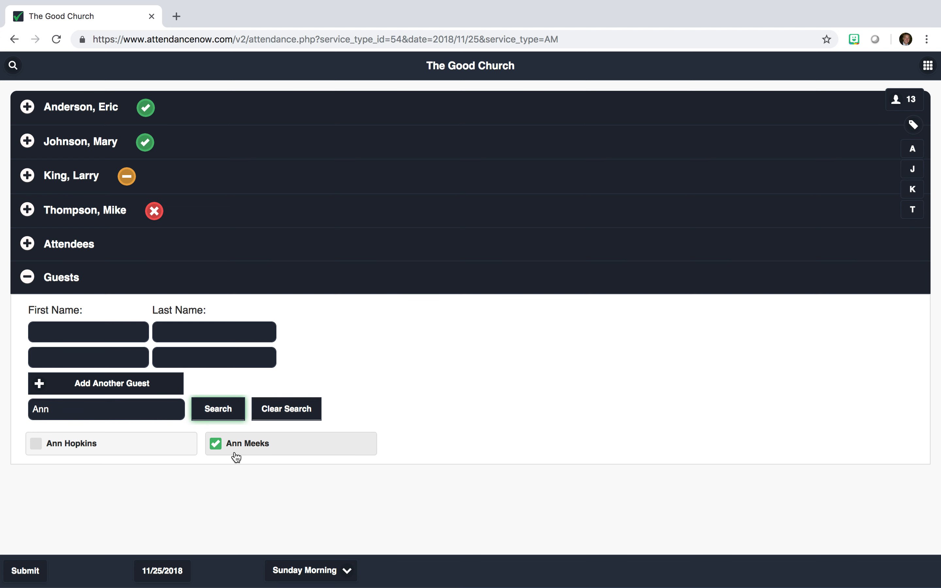
click(293, 416)
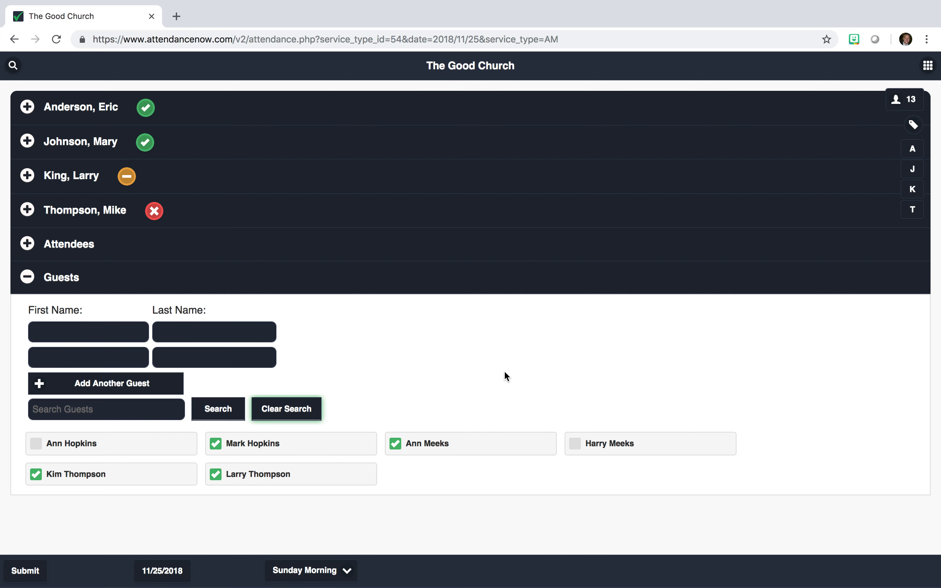
click(508, 286)
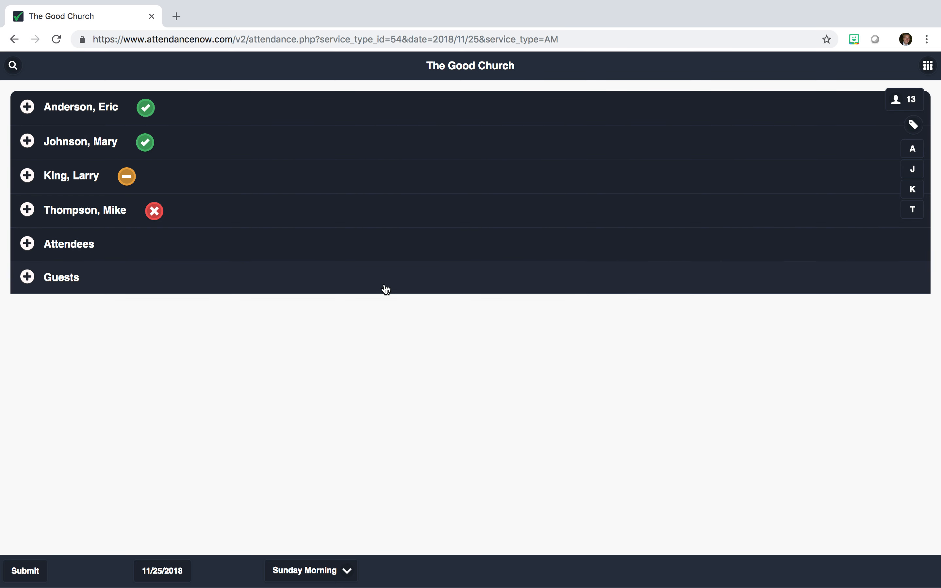
click(904, 104)
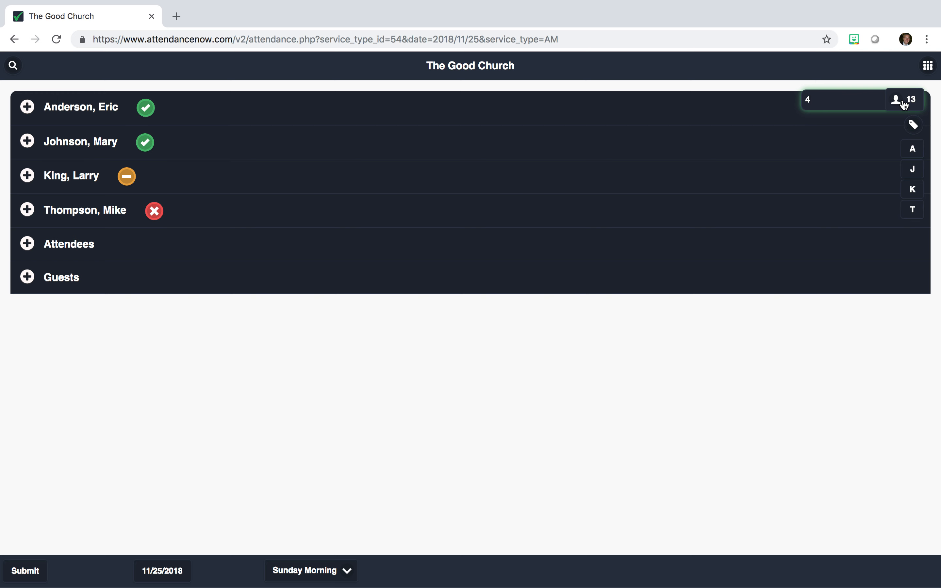
key(BackSpace)
text(6)
key(BackSpace)
text(8)
click(862, 376)
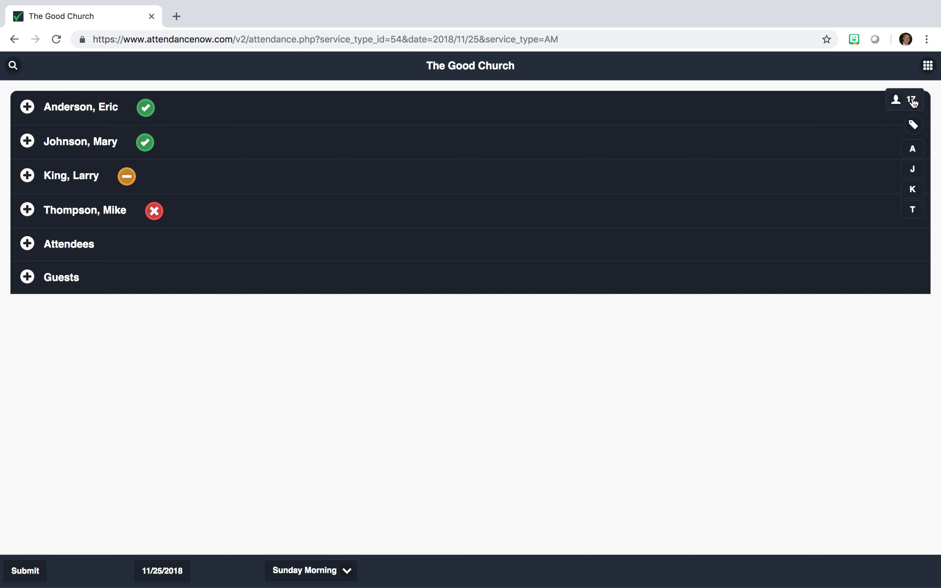
click(527, 290)
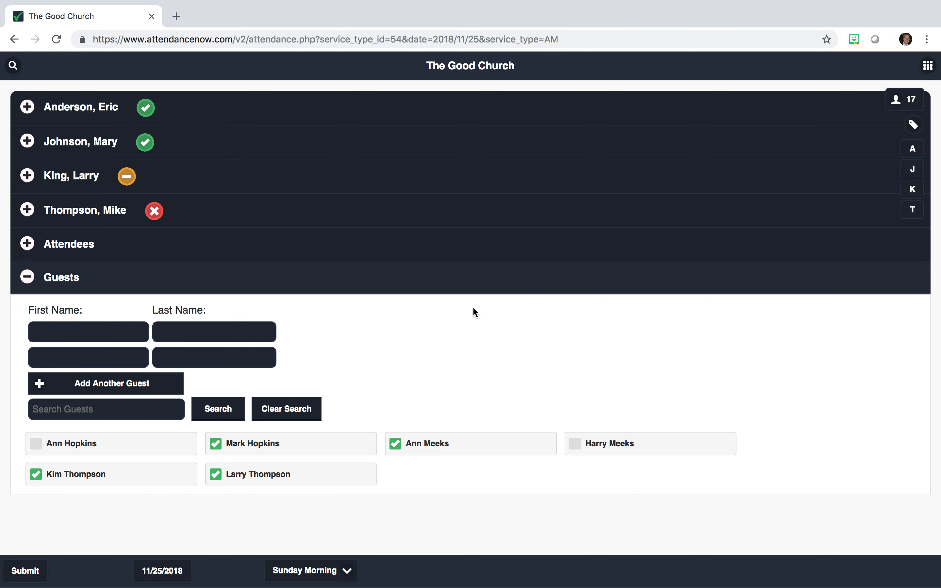
click(455, 281)
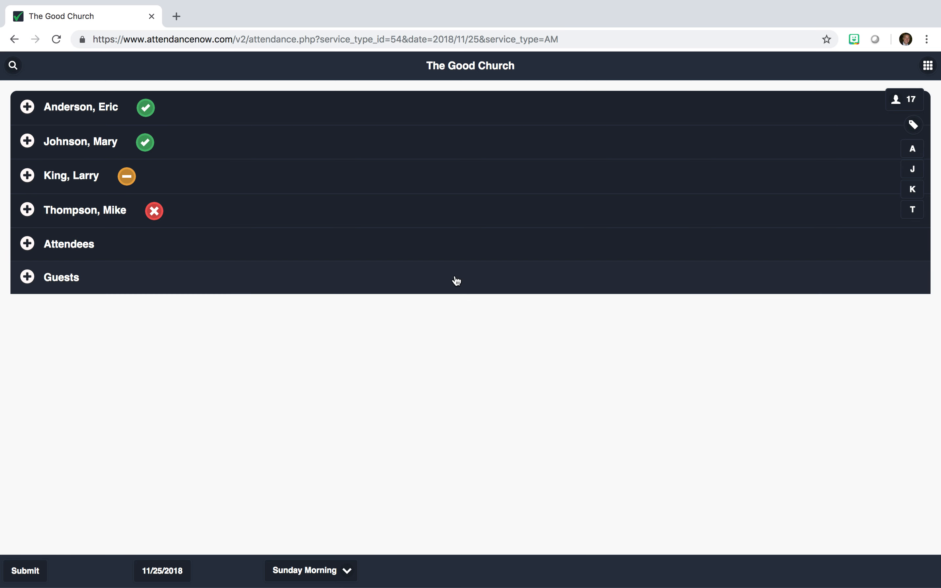
click(914, 106)
Step: Delete the Easter service description, then jump to the families starting with K
click(914, 125)
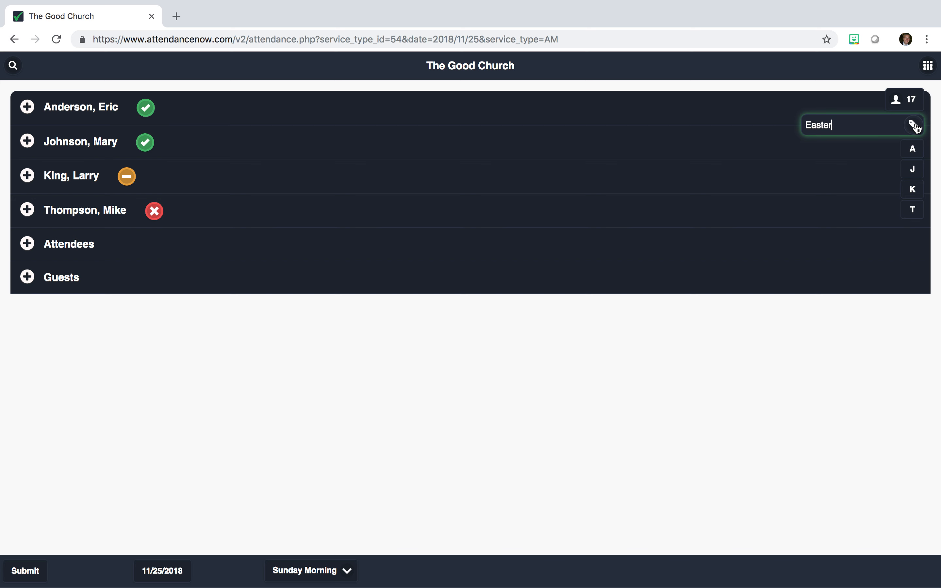
key(super+a)
key(BackSpace)
click(823, 394)
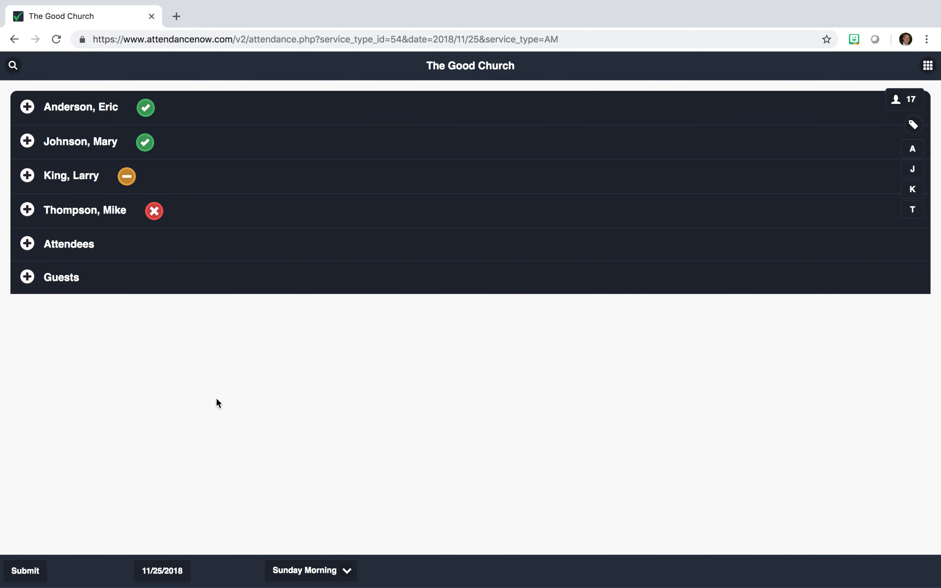
click(915, 191)
Step: Switch the service to Wednesday, then Sunday Evening, back to Sunday Morning, and open the date calendar
click(313, 573)
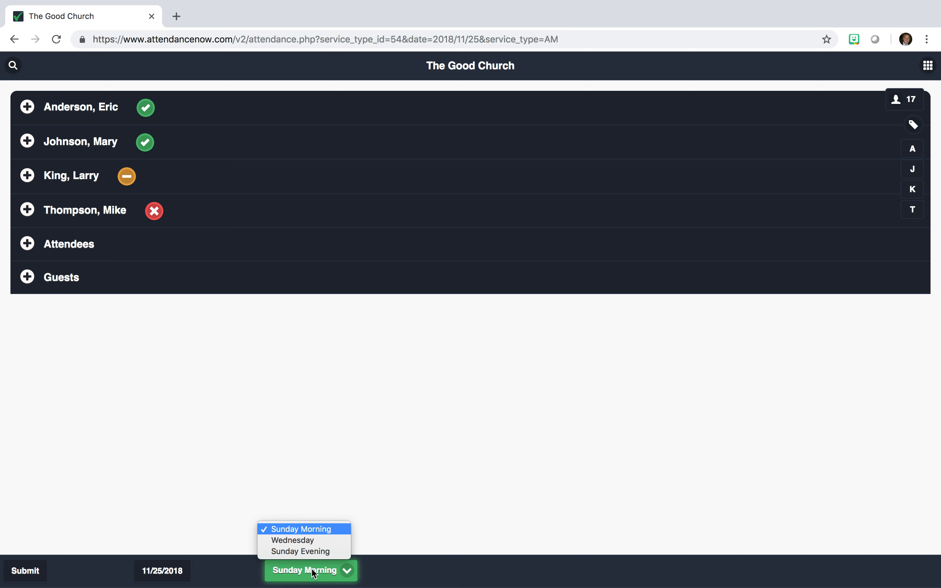
click(294, 544)
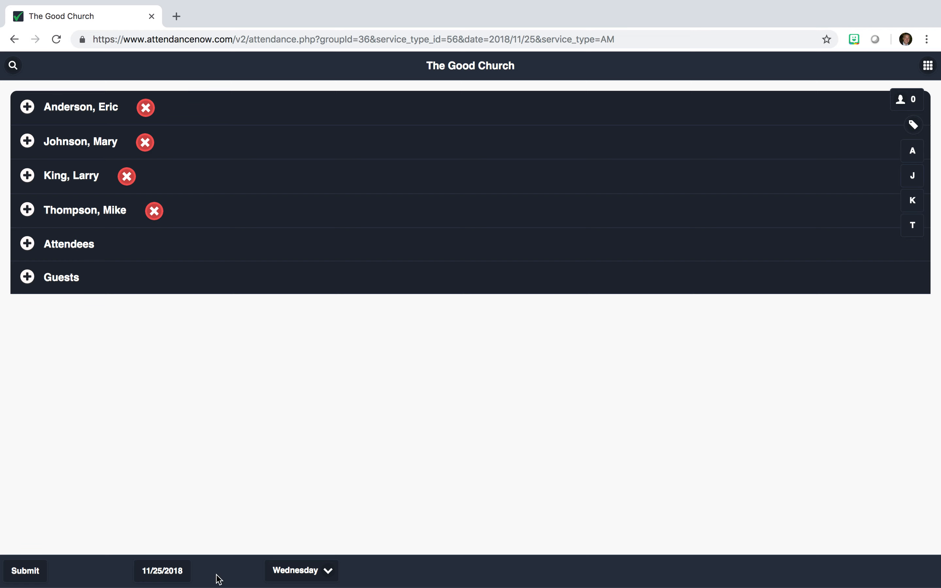
click(298, 575)
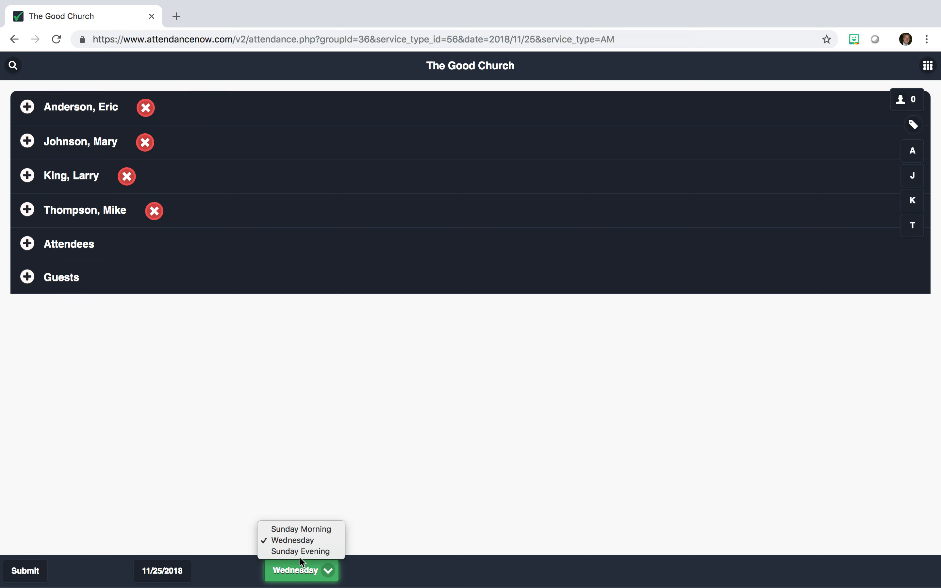
click(304, 559)
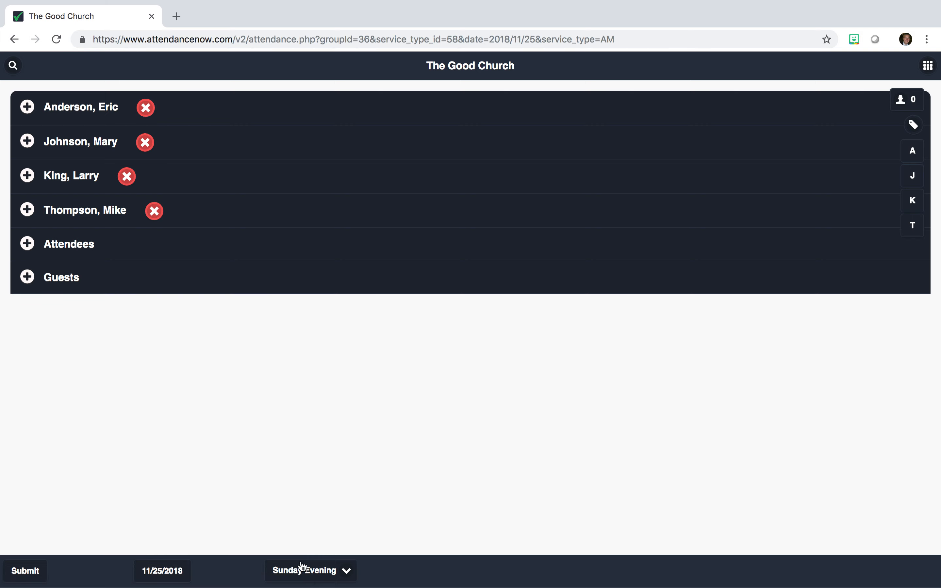
click(301, 568)
click(301, 548)
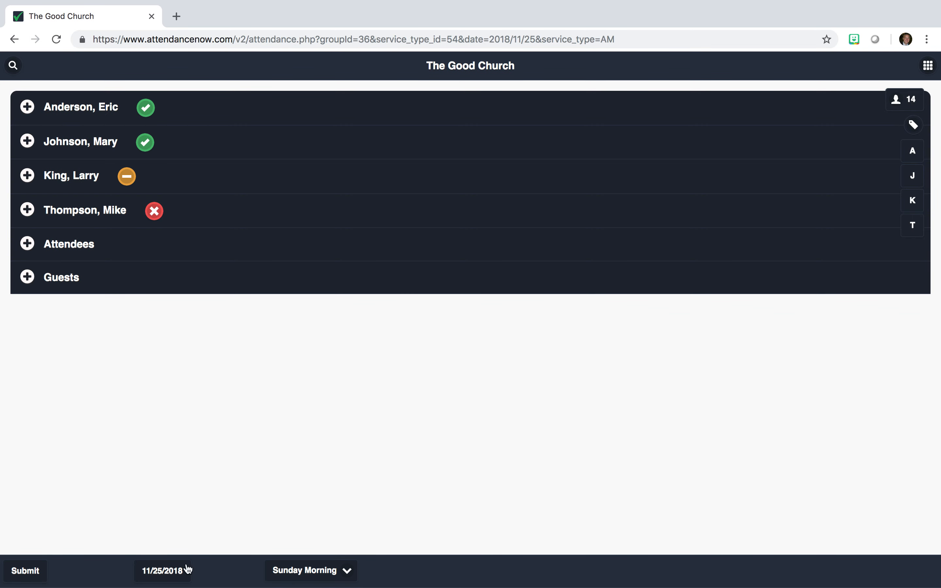
click(163, 570)
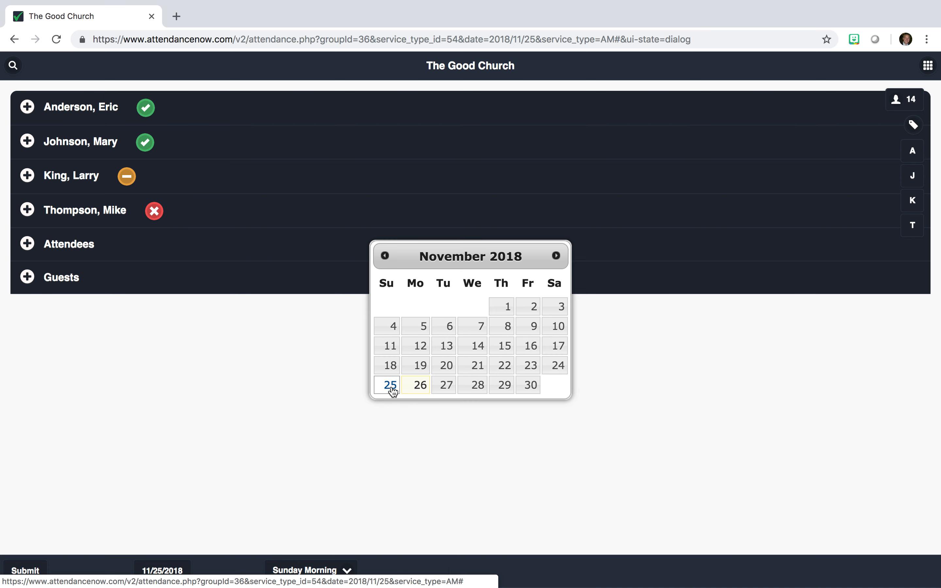
Step: Keep 11/25/2018 and Sunday Morning as the selected date and service
click(319, 409)
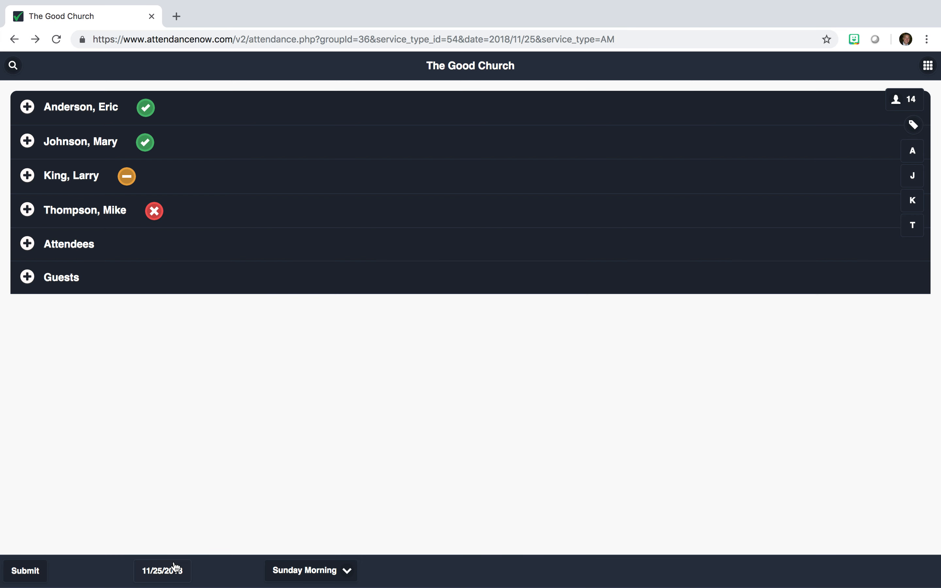
click(310, 571)
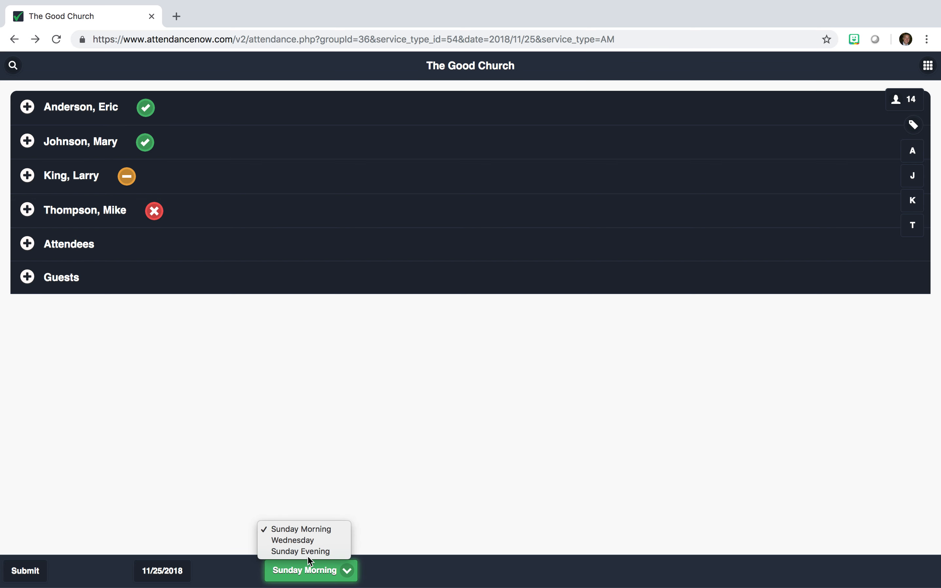
click(376, 439)
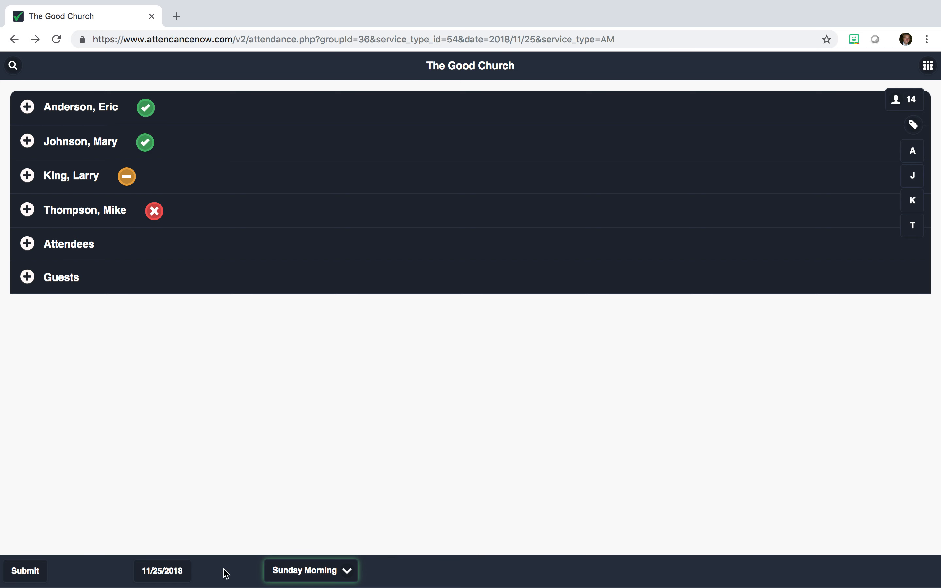
Step: Switch between the 11/18/2018 and 11/25/2018 Sunday Morning attendance to compare them
click(179, 572)
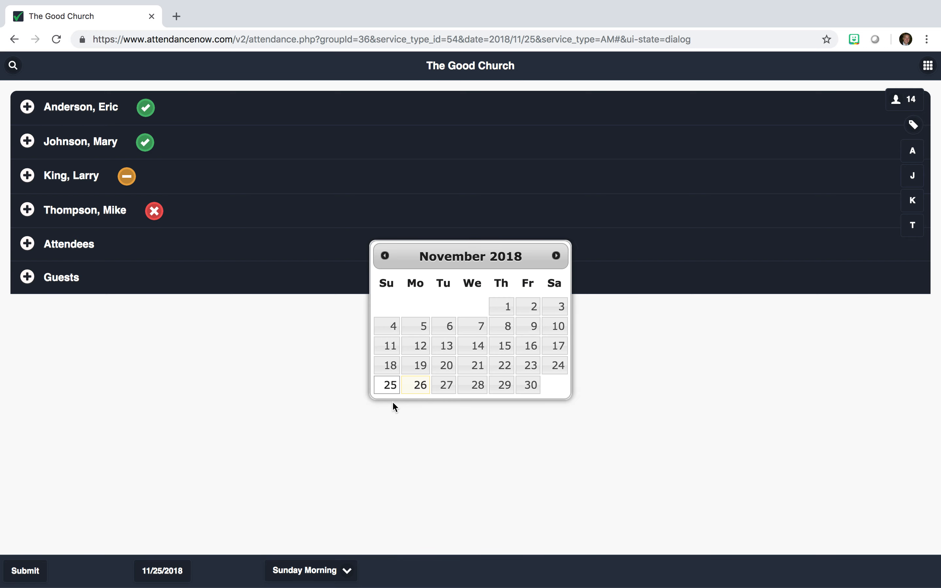
click(390, 368)
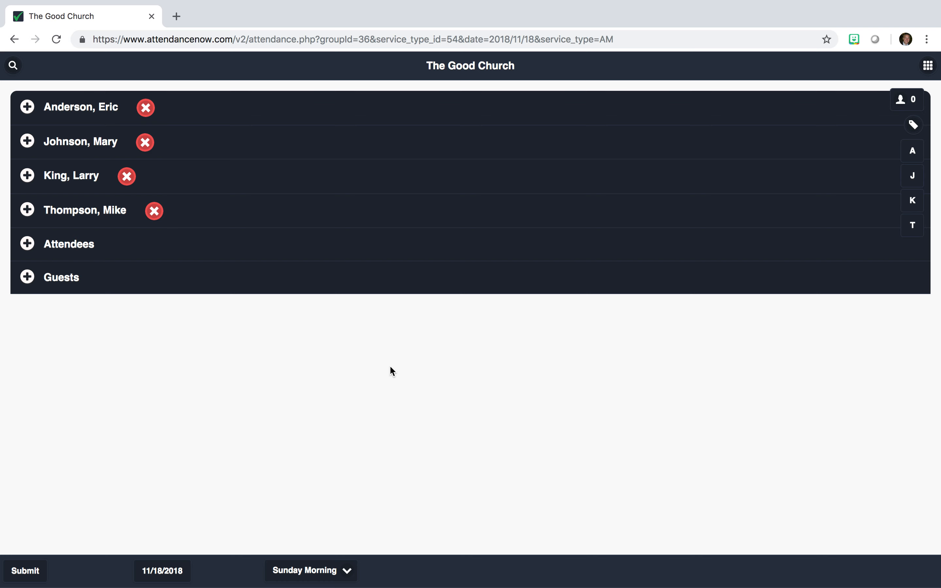
click(159, 571)
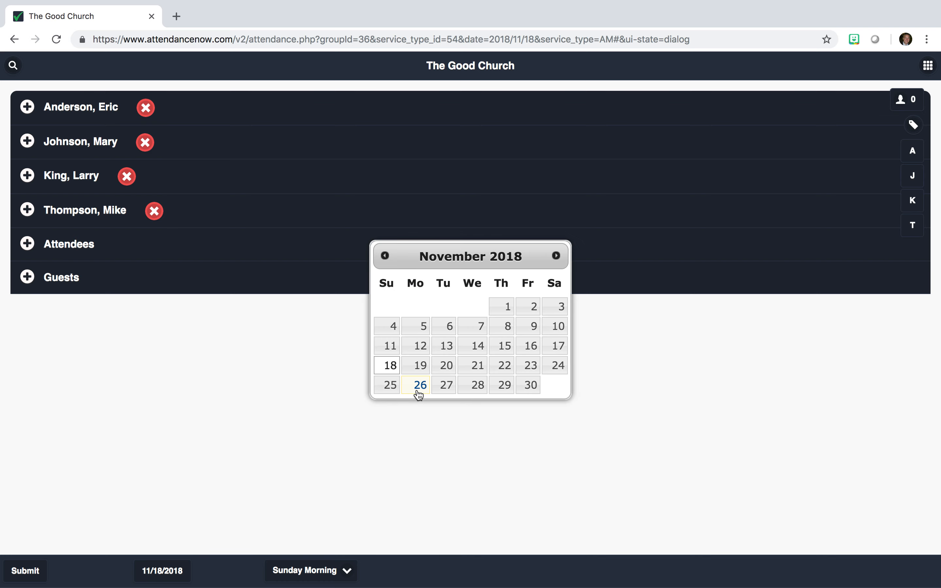
click(390, 384)
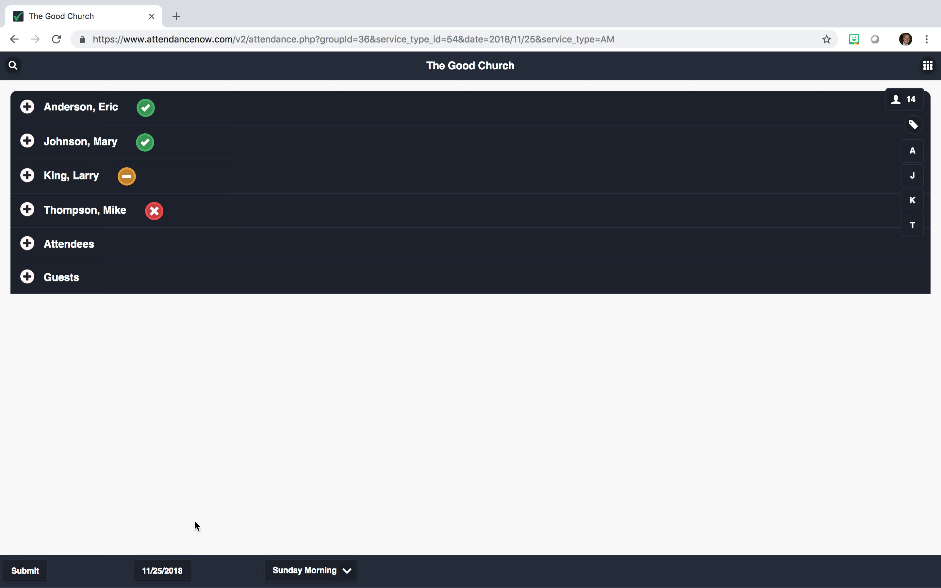
click(161, 571)
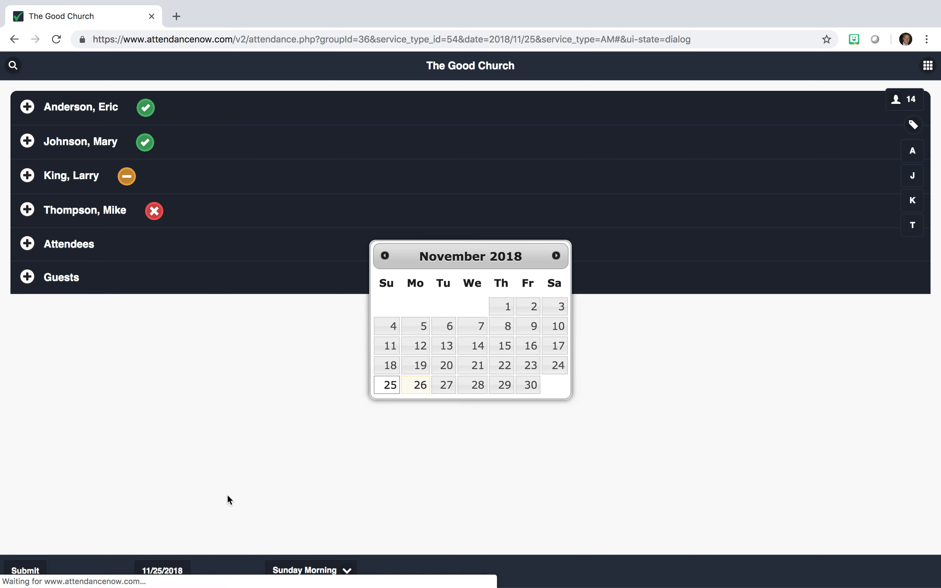
click(386, 360)
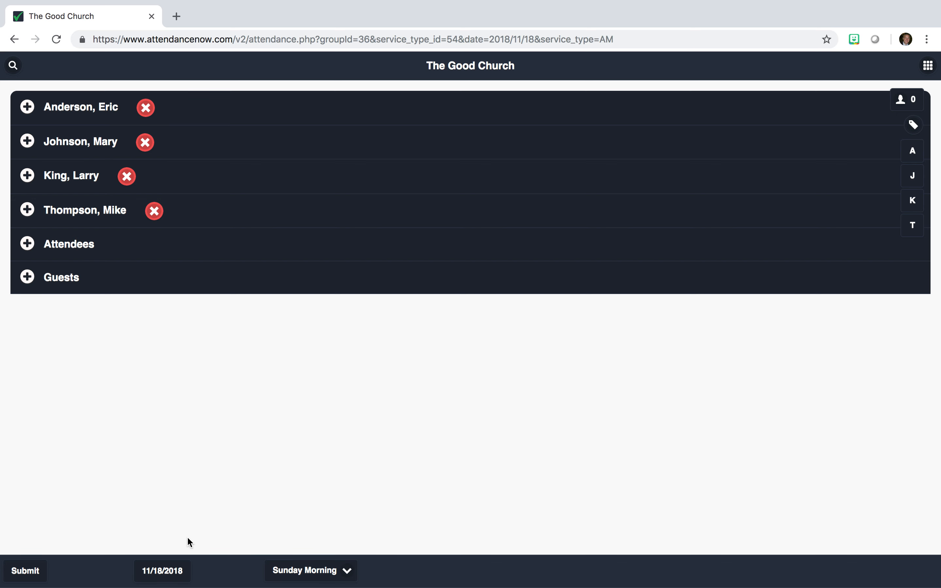
Step: Return to 11/25/2018, mark the fourth family member present, and submit the attendance
click(164, 570)
click(390, 385)
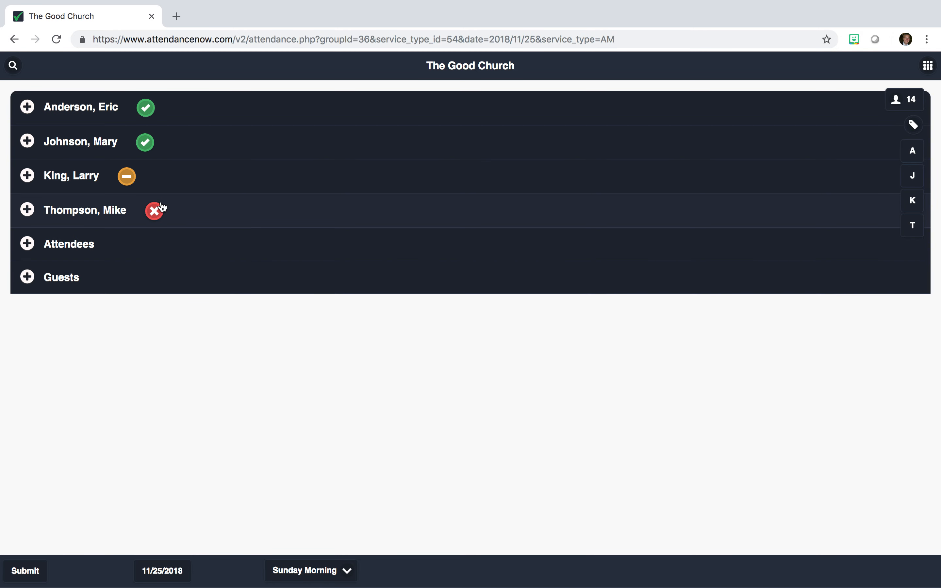
click(161, 209)
click(43, 570)
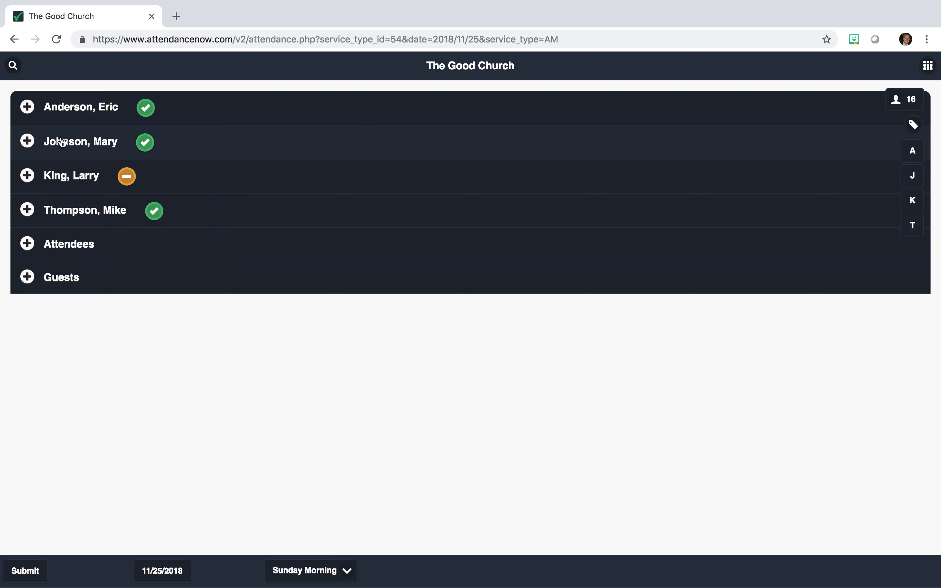
click(13, 66)
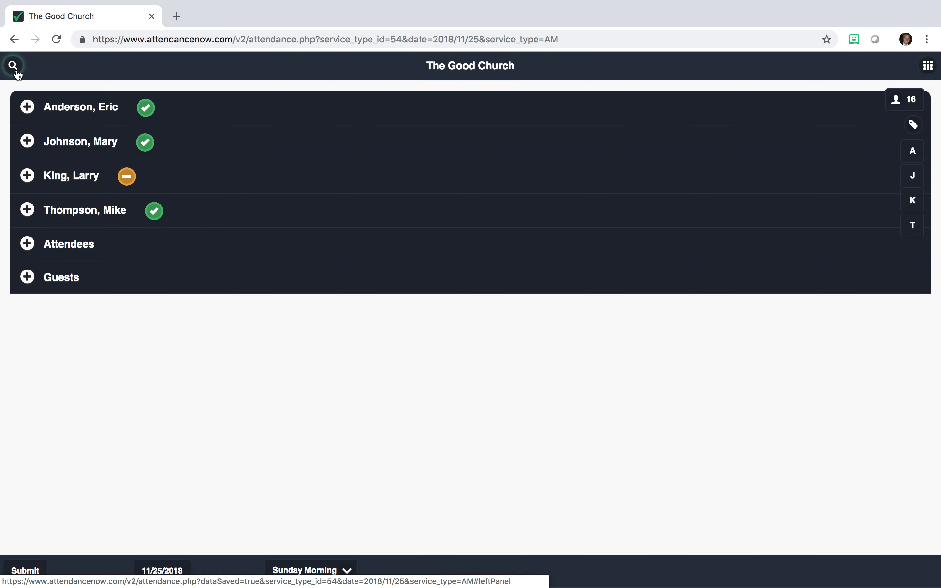
text(king)
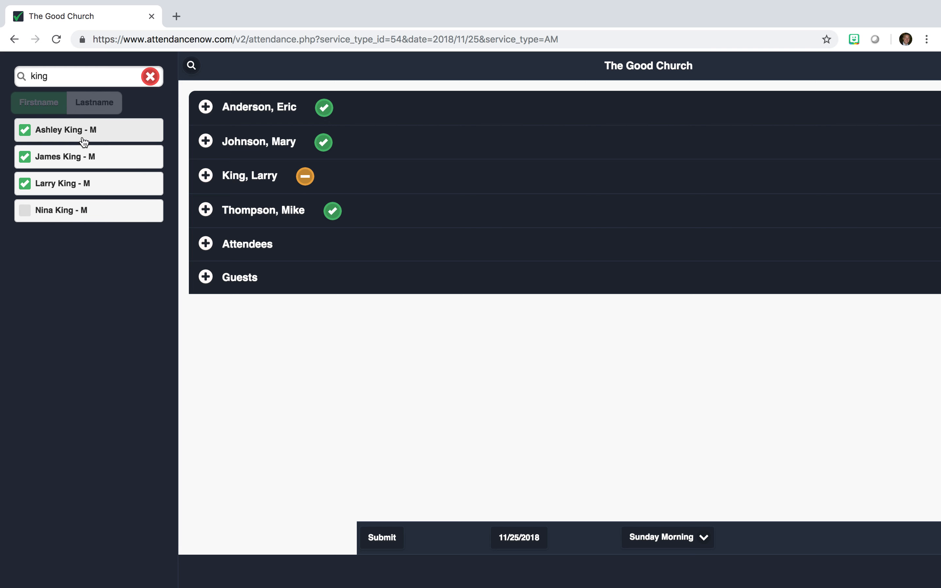
click(73, 217)
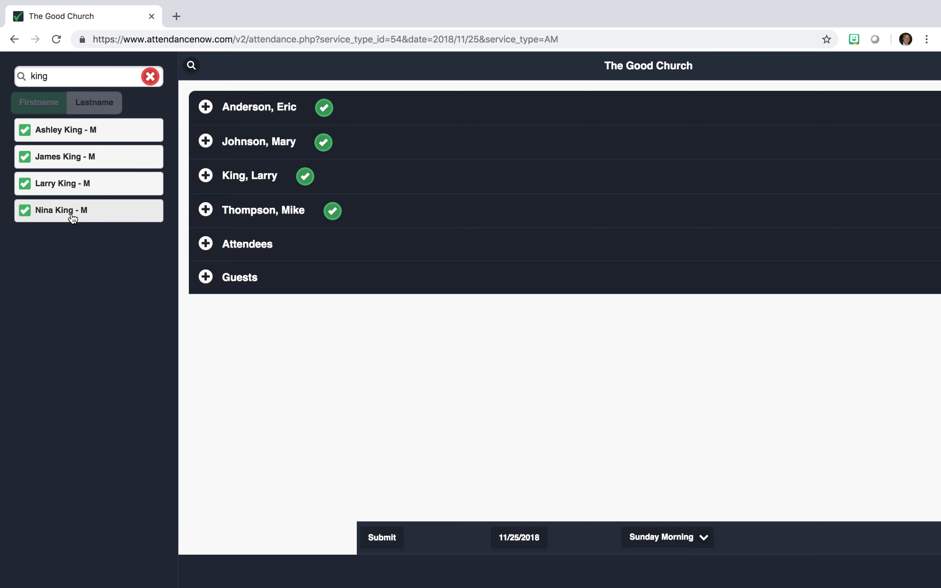
click(89, 209)
click(81, 186)
click(78, 157)
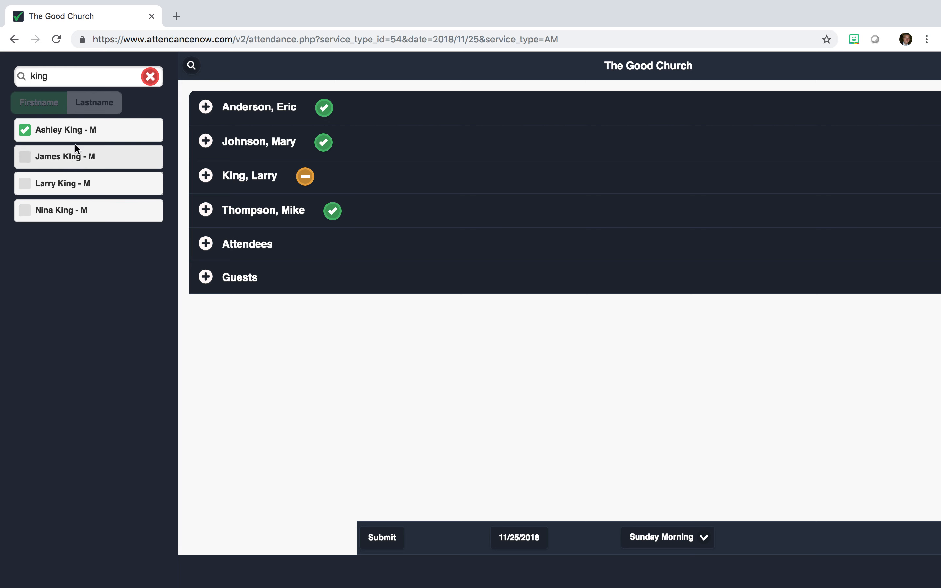
click(76, 139)
click(62, 139)
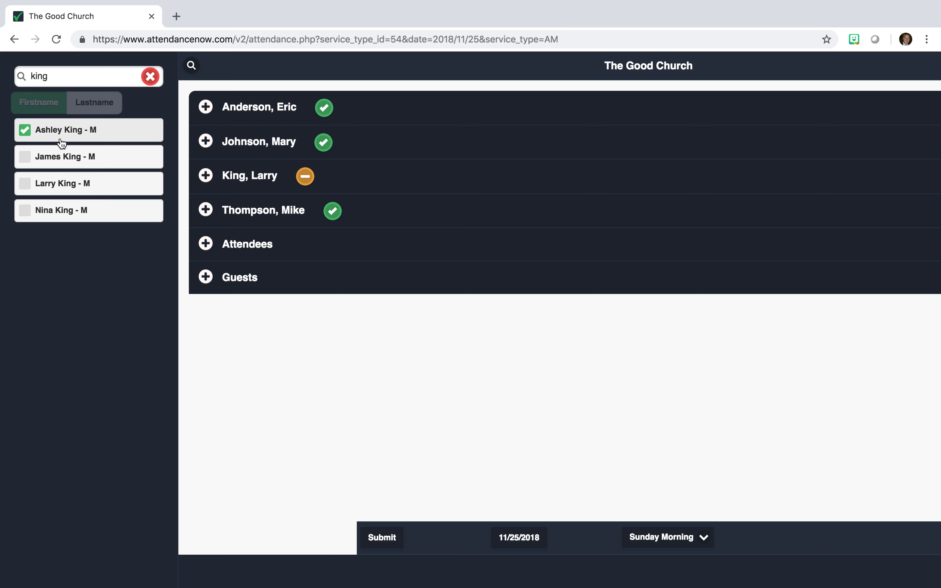
click(60, 159)
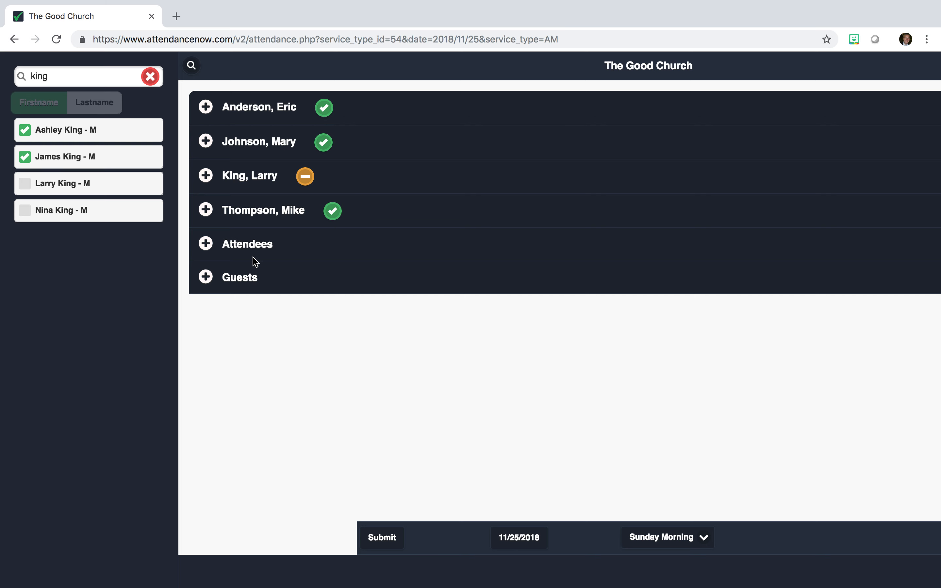
double_click(103, 79)
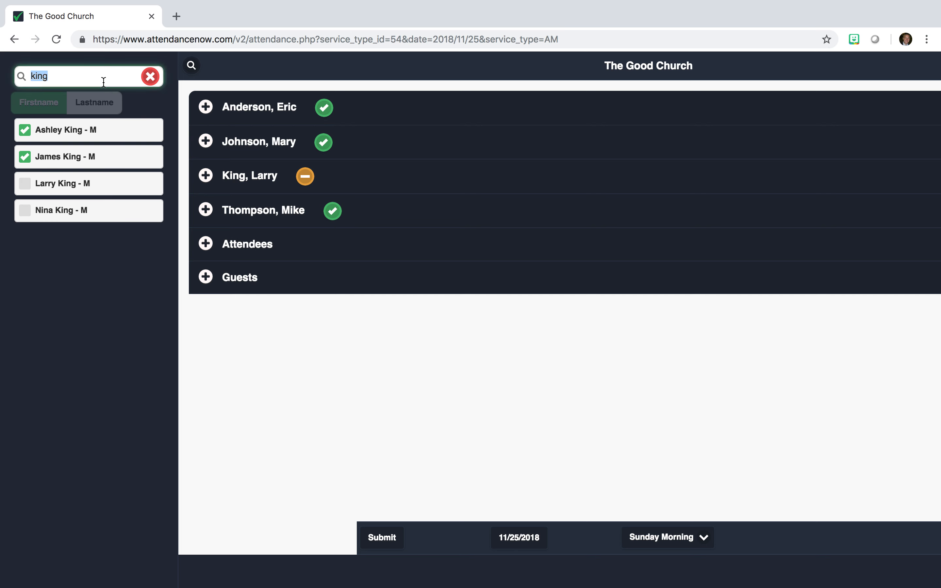
text(ann)
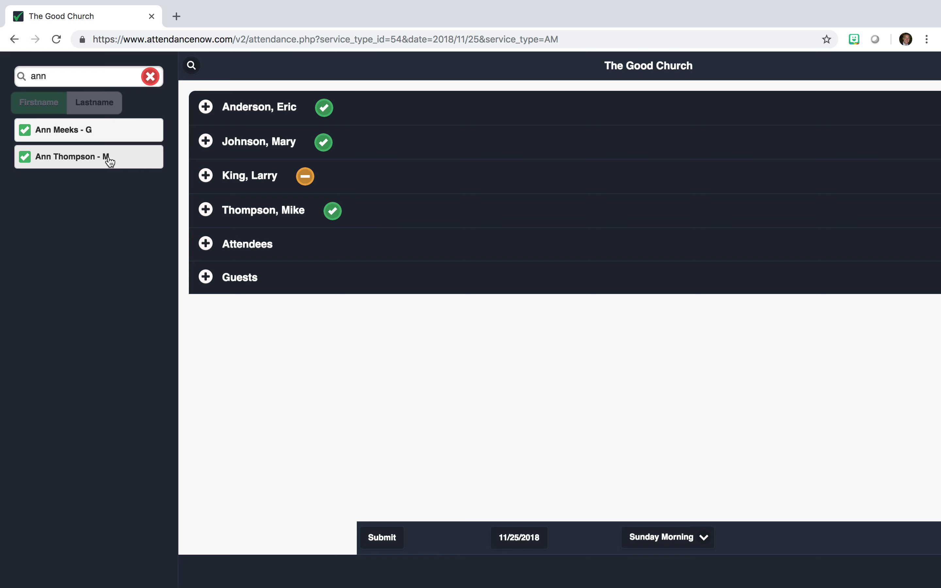
click(86, 141)
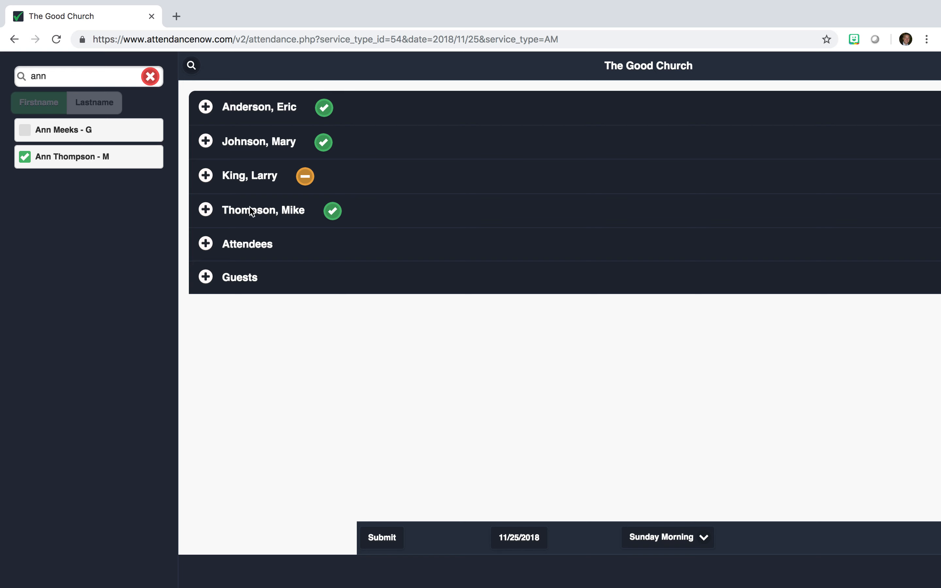
click(304, 277)
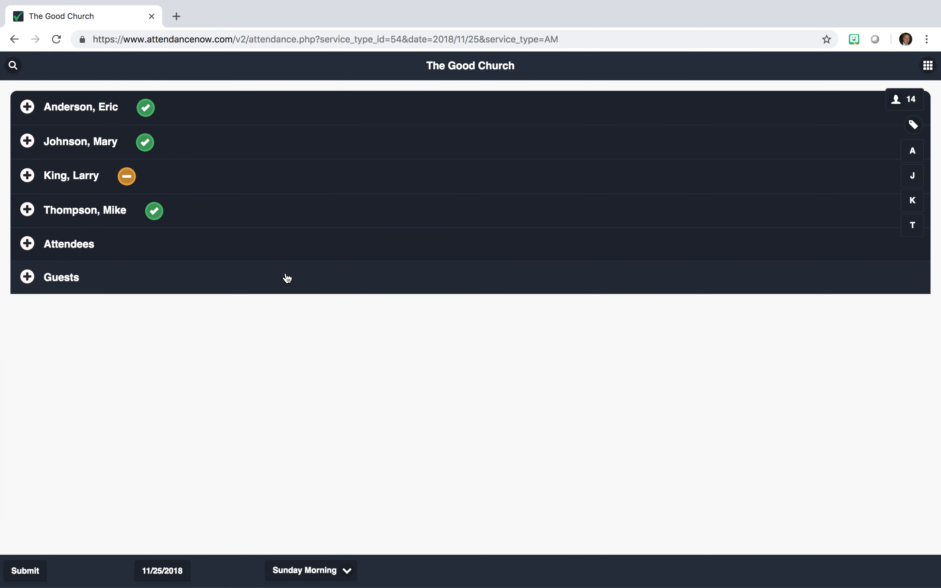
click(286, 275)
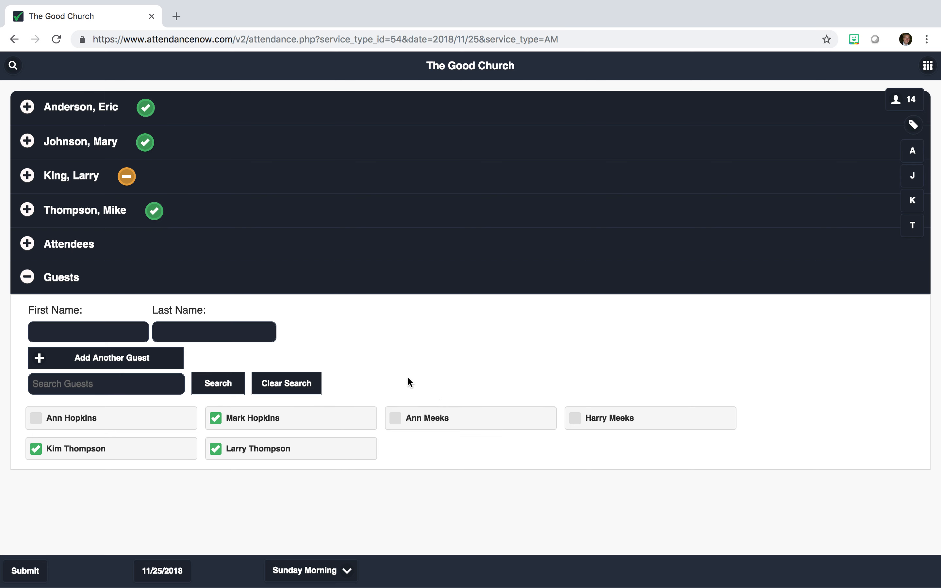
click(14, 66)
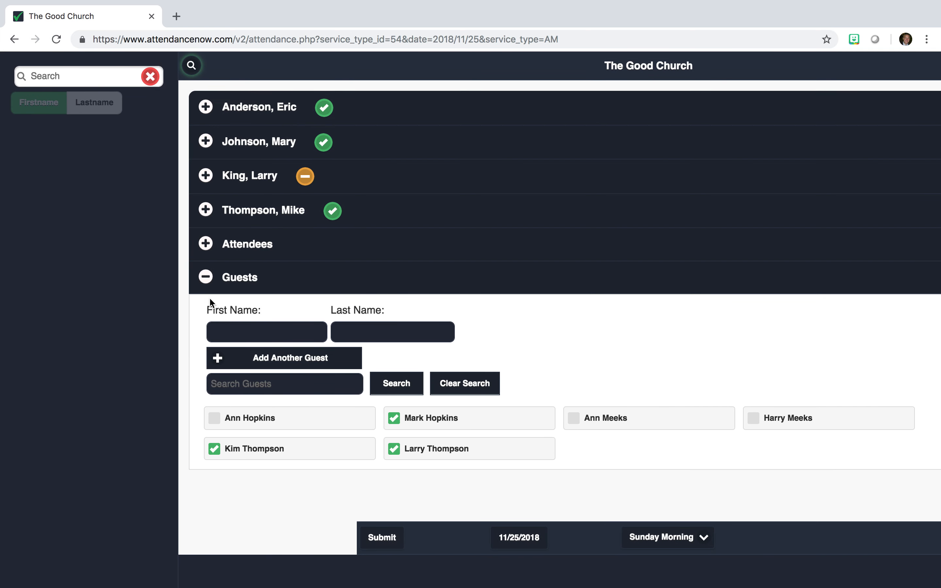
click(236, 288)
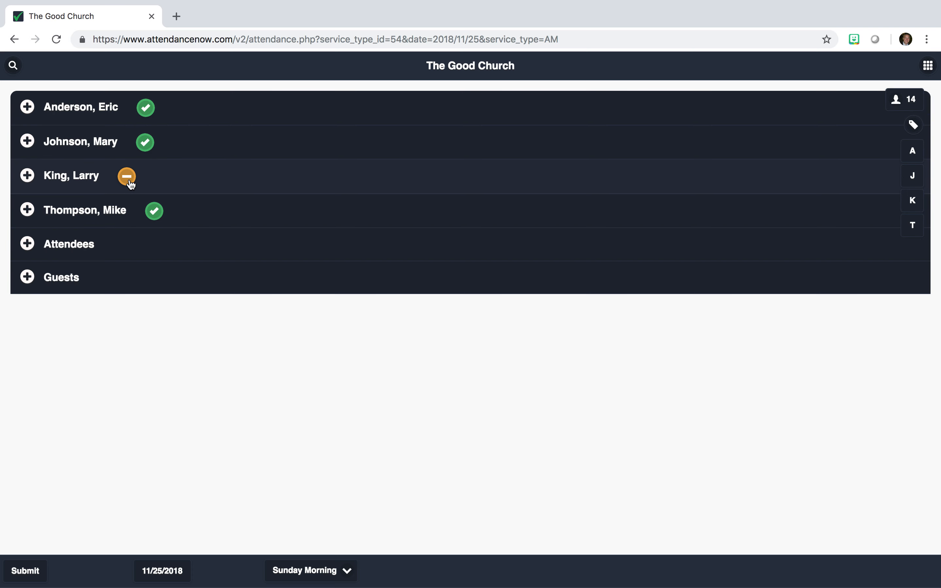
click(154, 212)
click(160, 243)
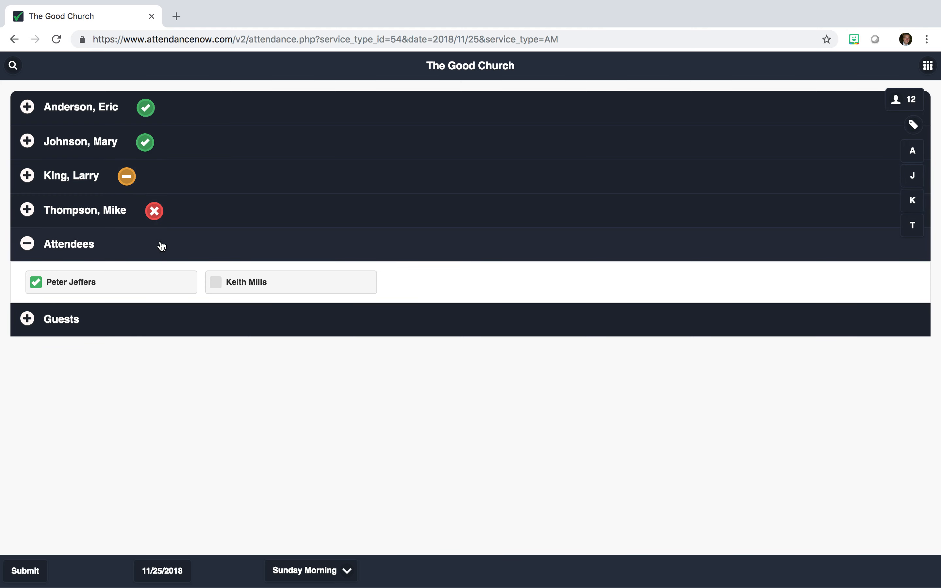
click(199, 328)
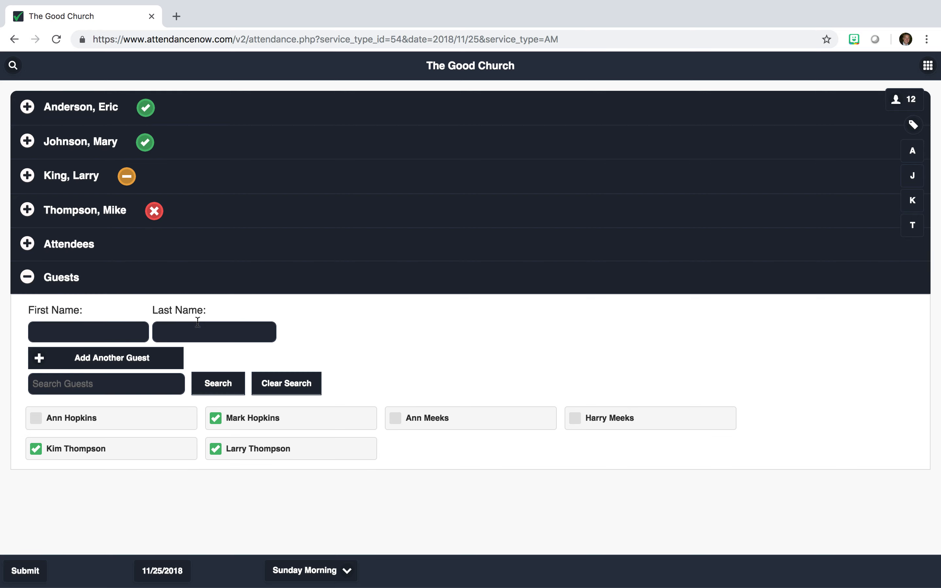
click(149, 364)
click(135, 408)
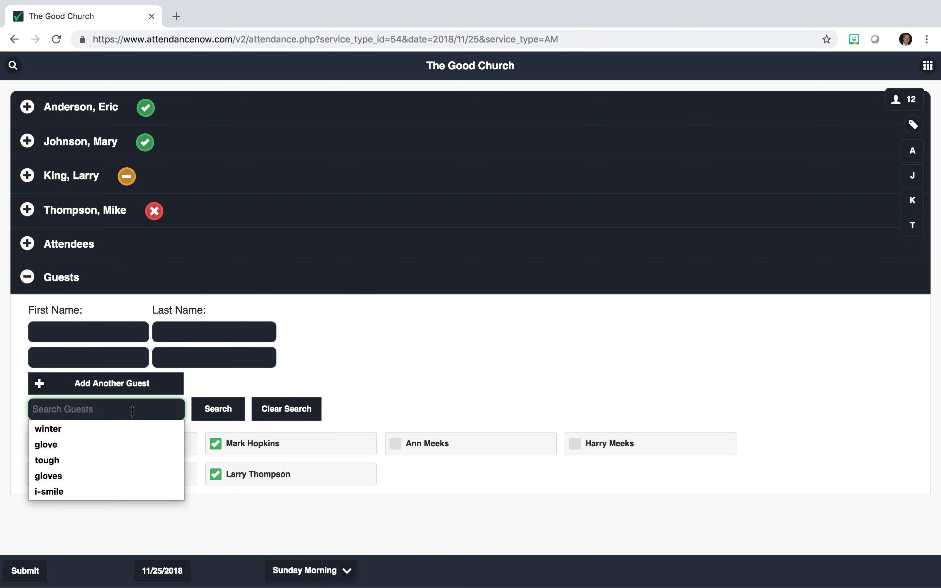
click(474, 447)
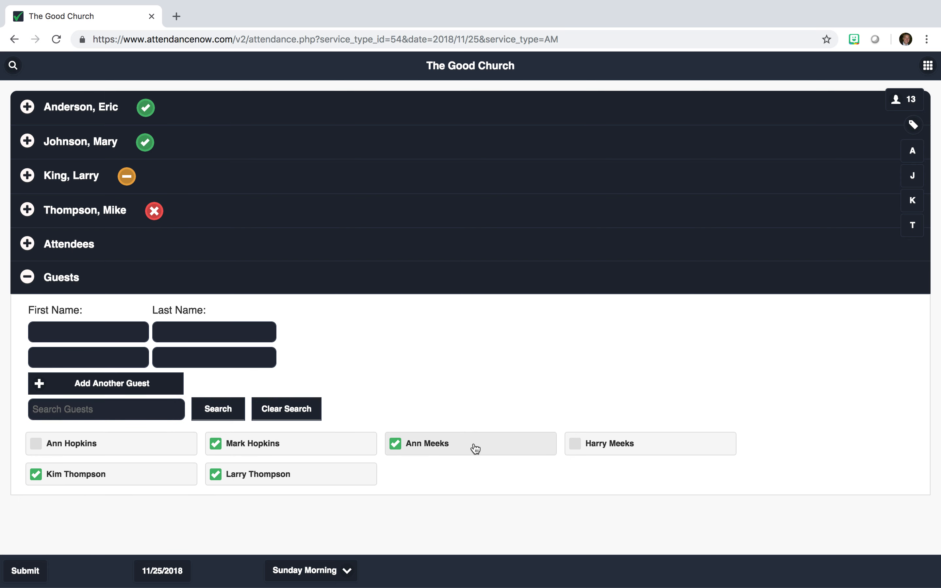
Step: Record 4 extra uncounted attendees and tag the service Easter
click(910, 101)
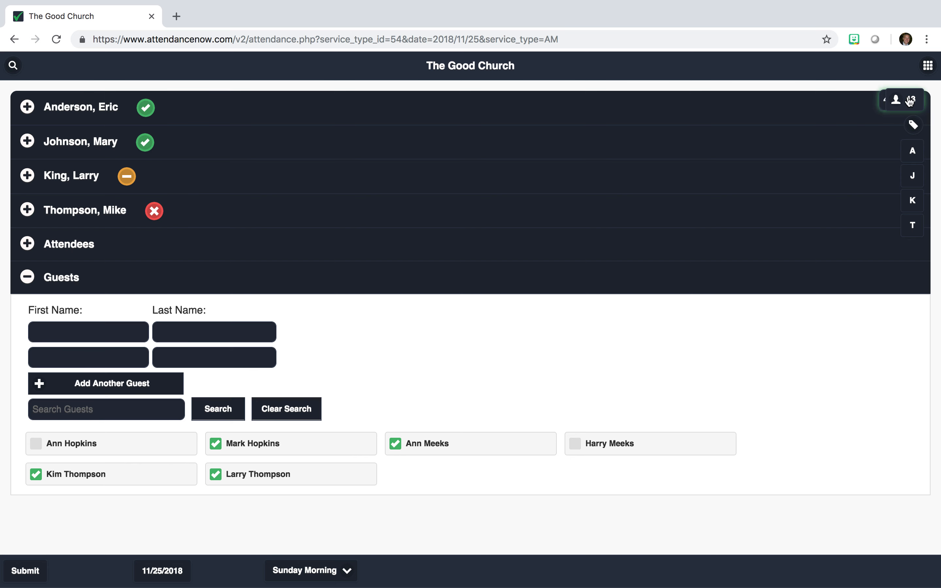
text(4)
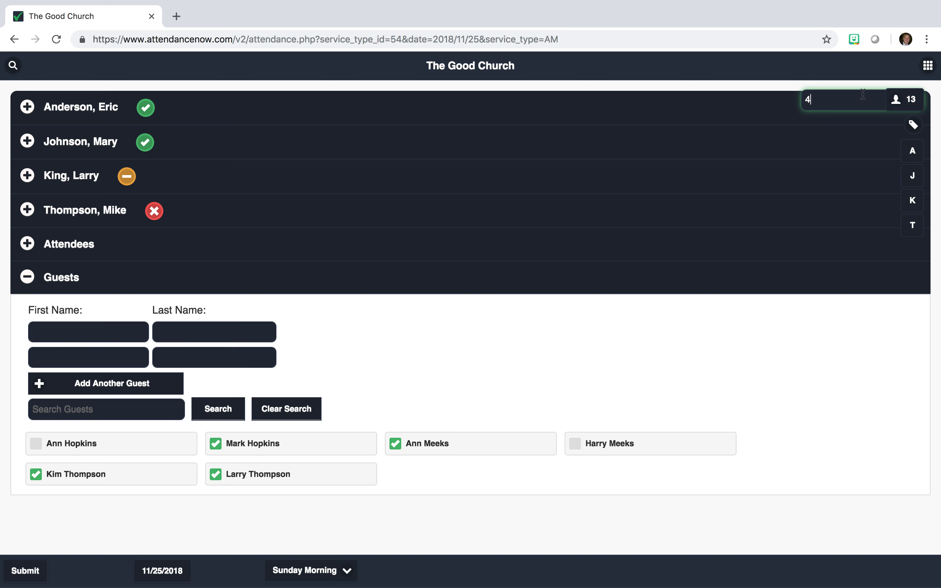
click(901, 102)
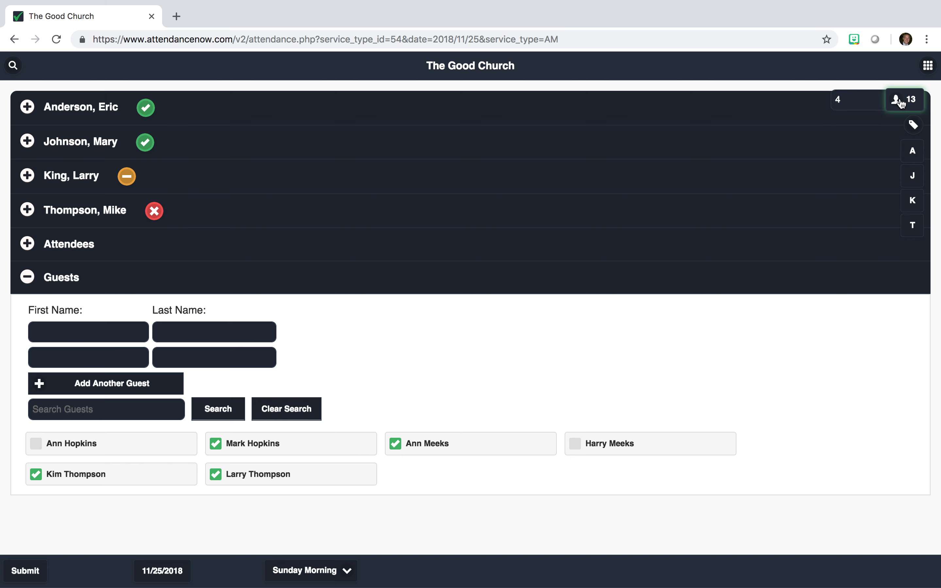
click(912, 125)
click(912, 125)
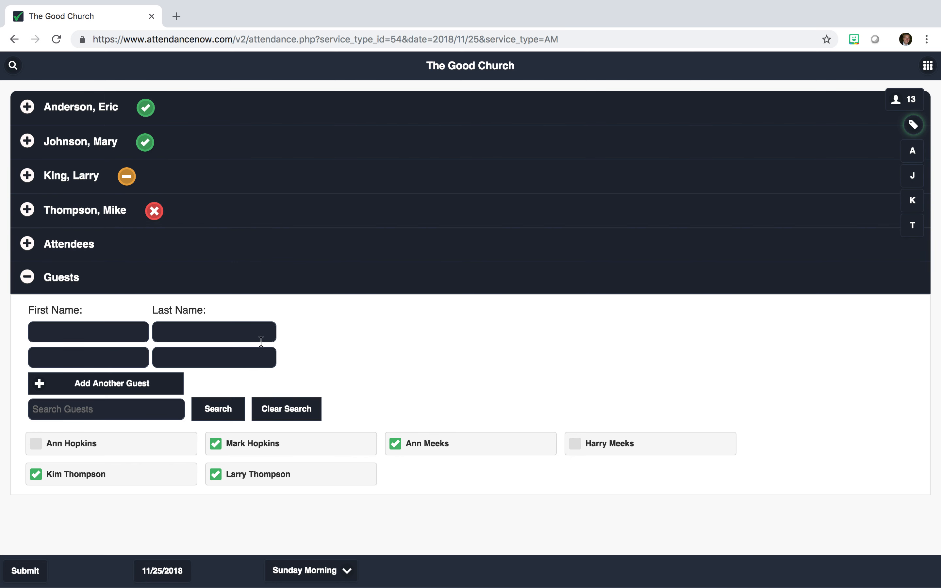
Step: Recheck Sunday Morning and the date, then toggle the Thompson, King, Johnson and Anderson family marks
click(315, 574)
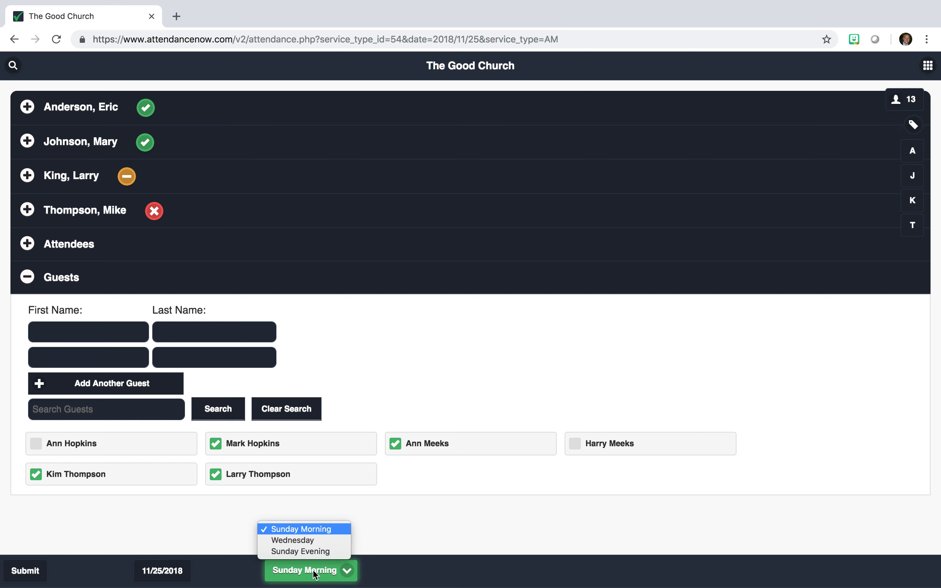
click(186, 572)
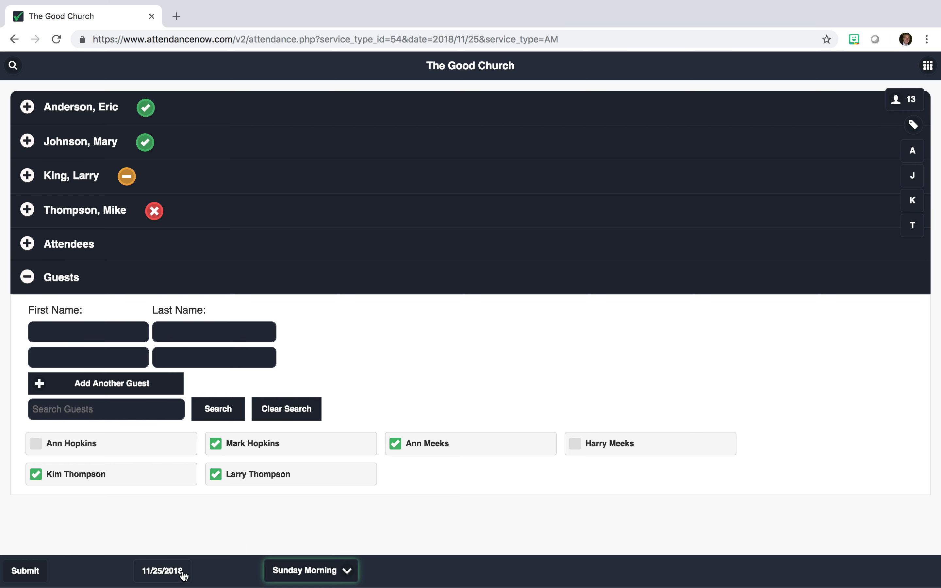
click(185, 572)
click(229, 575)
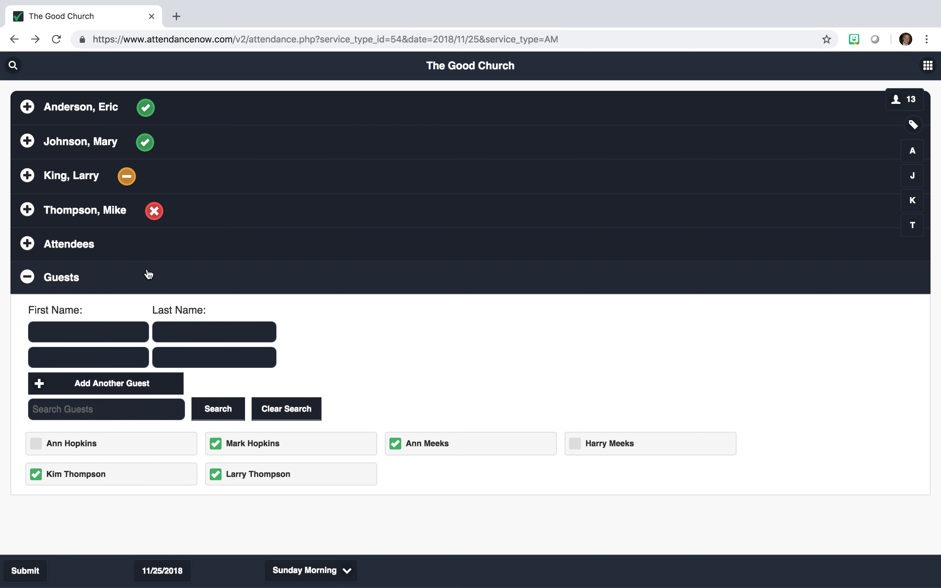
click(154, 212)
click(137, 190)
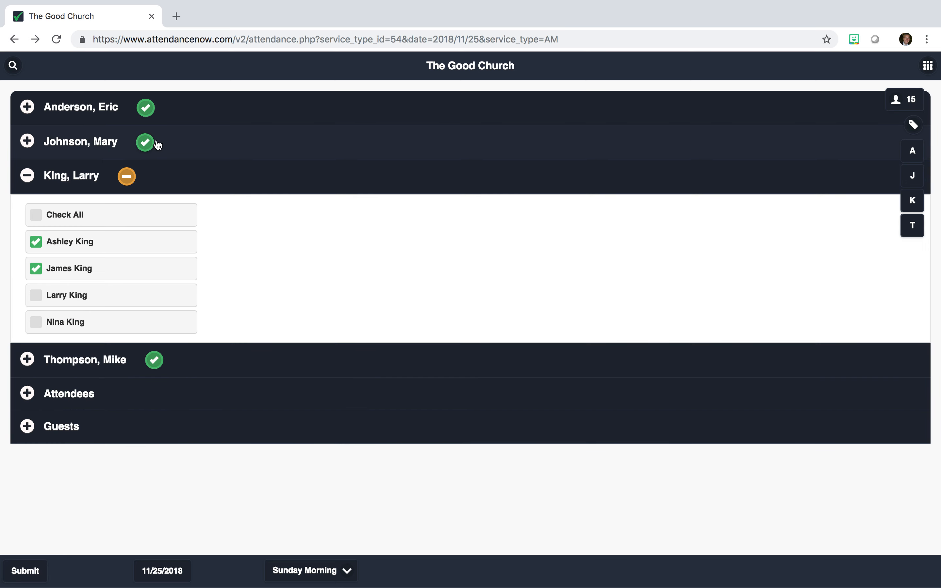
click(145, 149)
click(146, 108)
Step: Reload the attendance page and mark the Thompson family absent
click(268, 39)
key(Return)
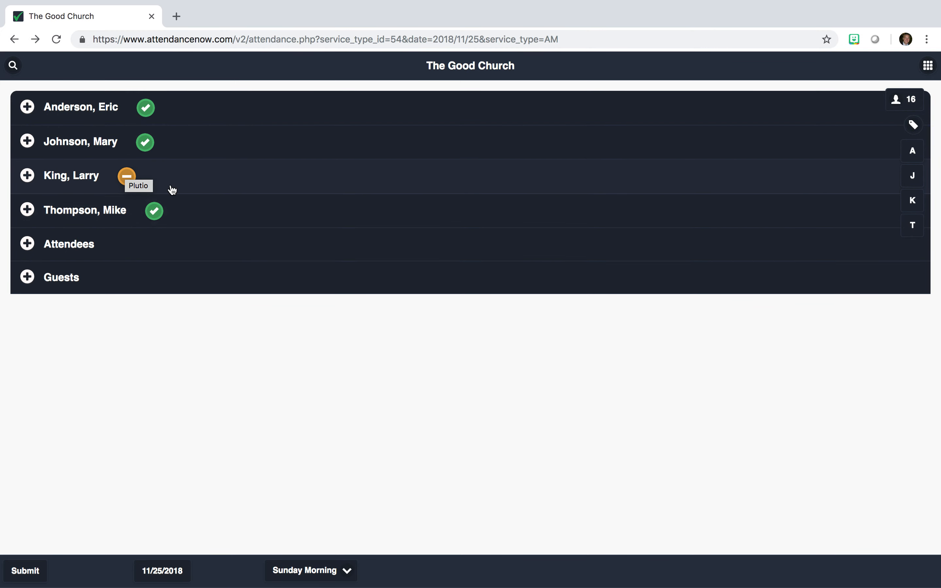
click(155, 213)
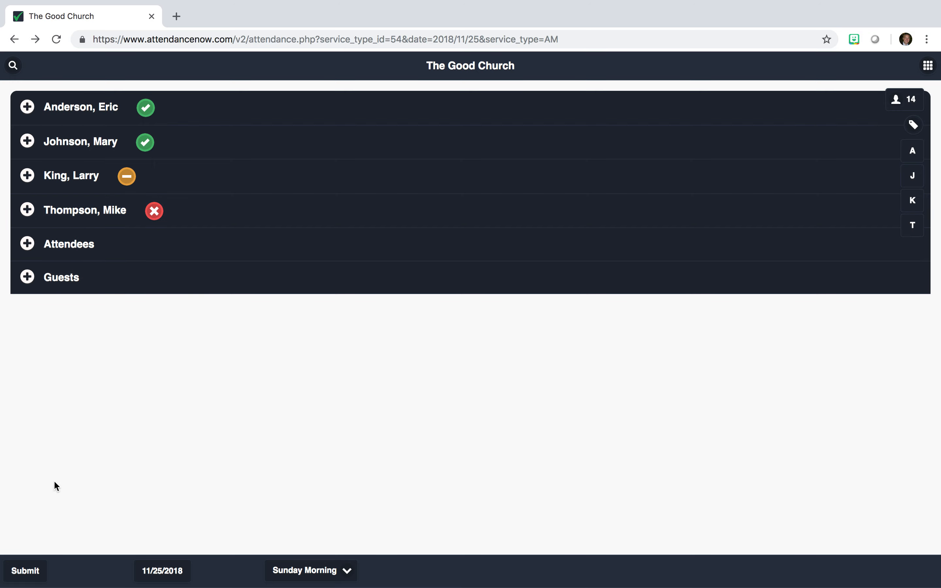
Step: Submit the 11/25/2018 Sunday Morning attendance at headcount 14, then open and close the search panel
click(43, 569)
click(12, 65)
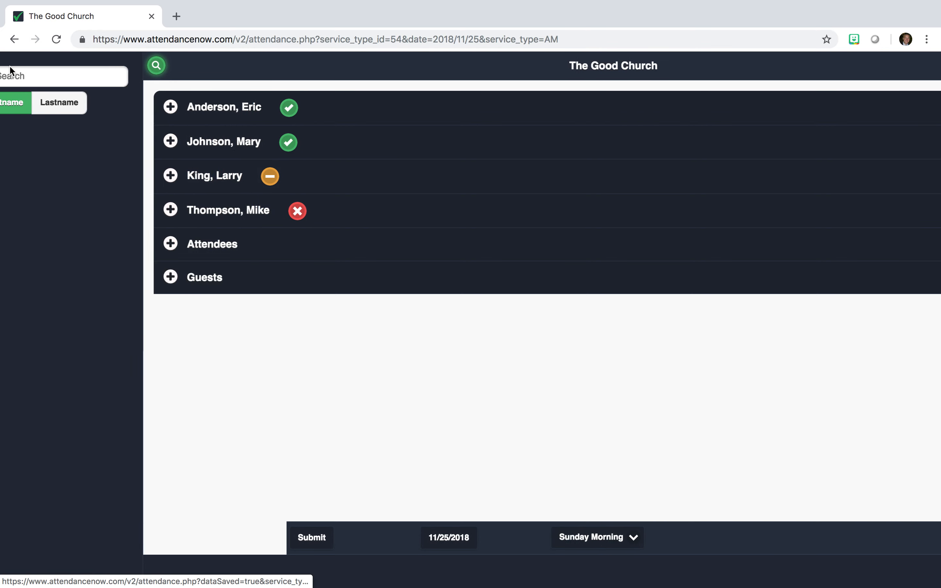
click(381, 372)
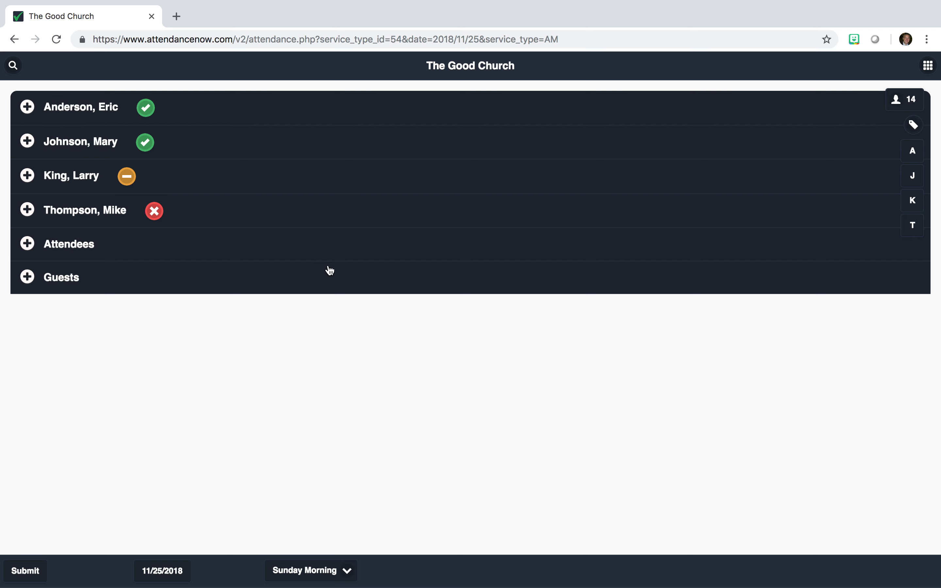
mouse_move(683, 3)
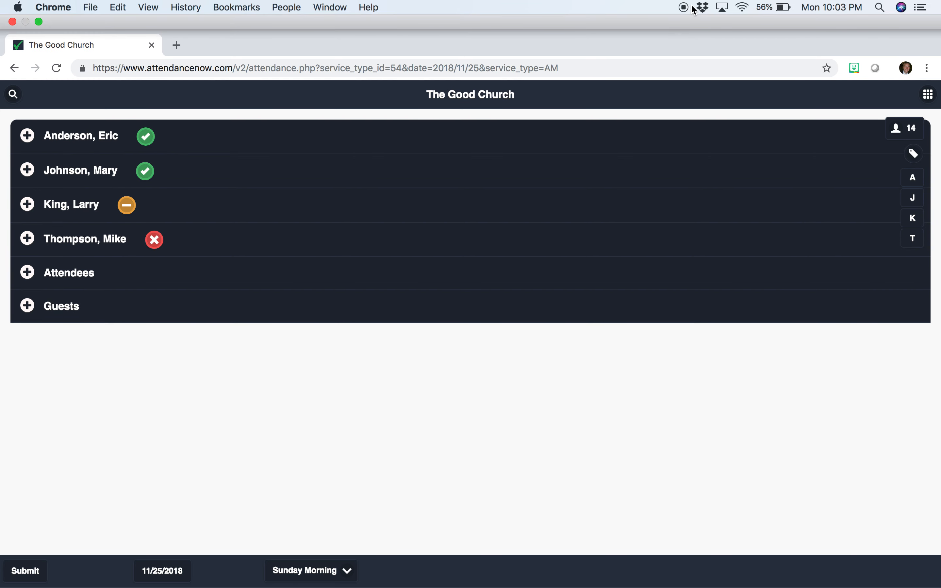